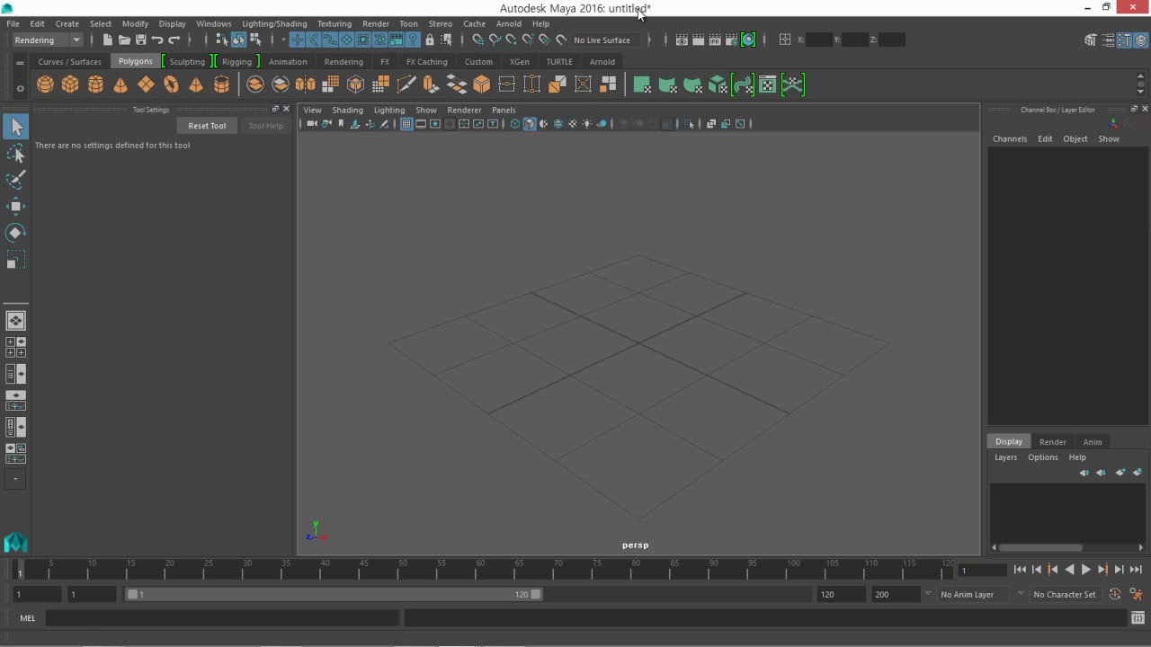
- Create a polygon sphere and a polygon plane at the origin, and scale the plane uniformly to about 12
left_click(45, 84)
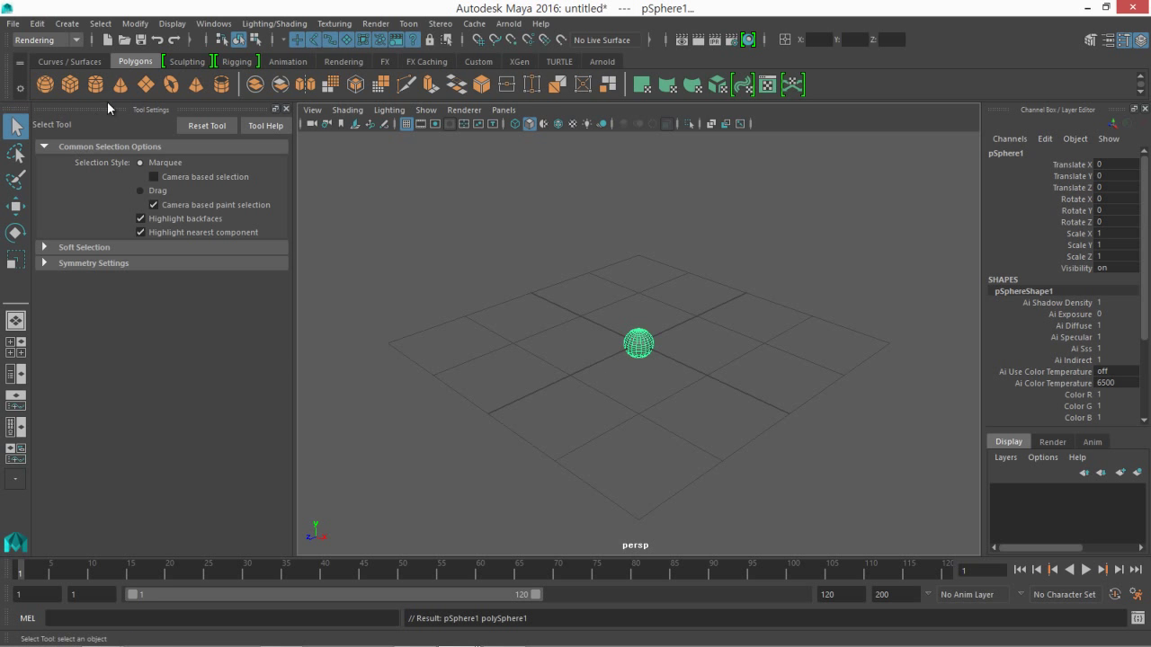
left_click(145, 83)
key("r")
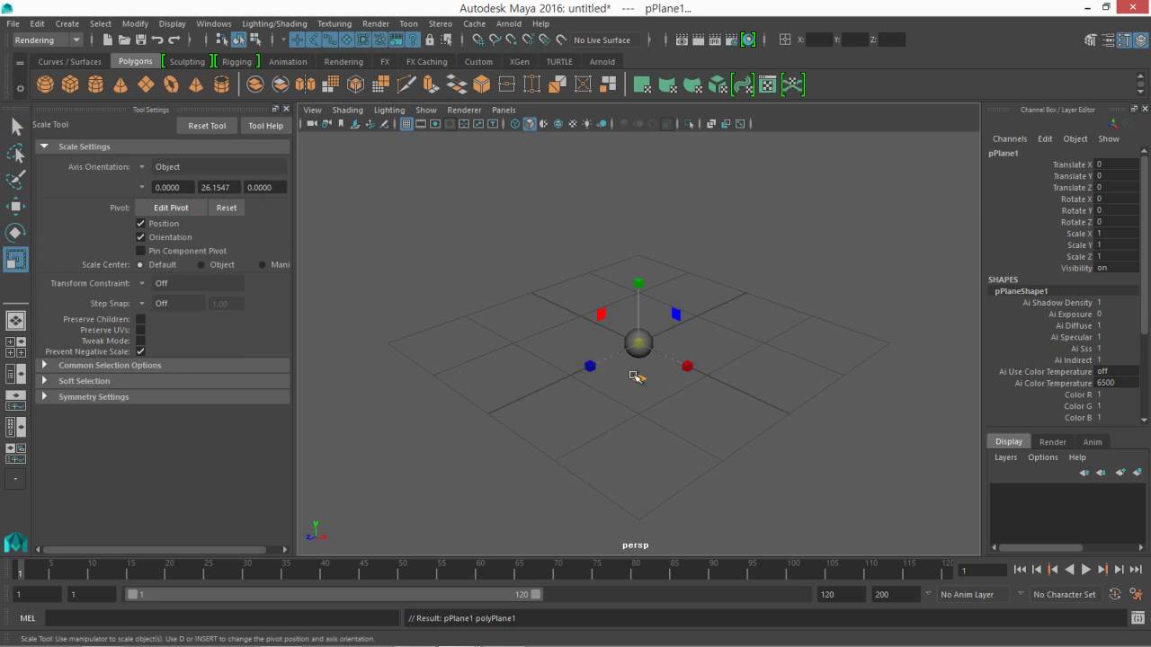
left_click_drag(639, 360, 700, 423)
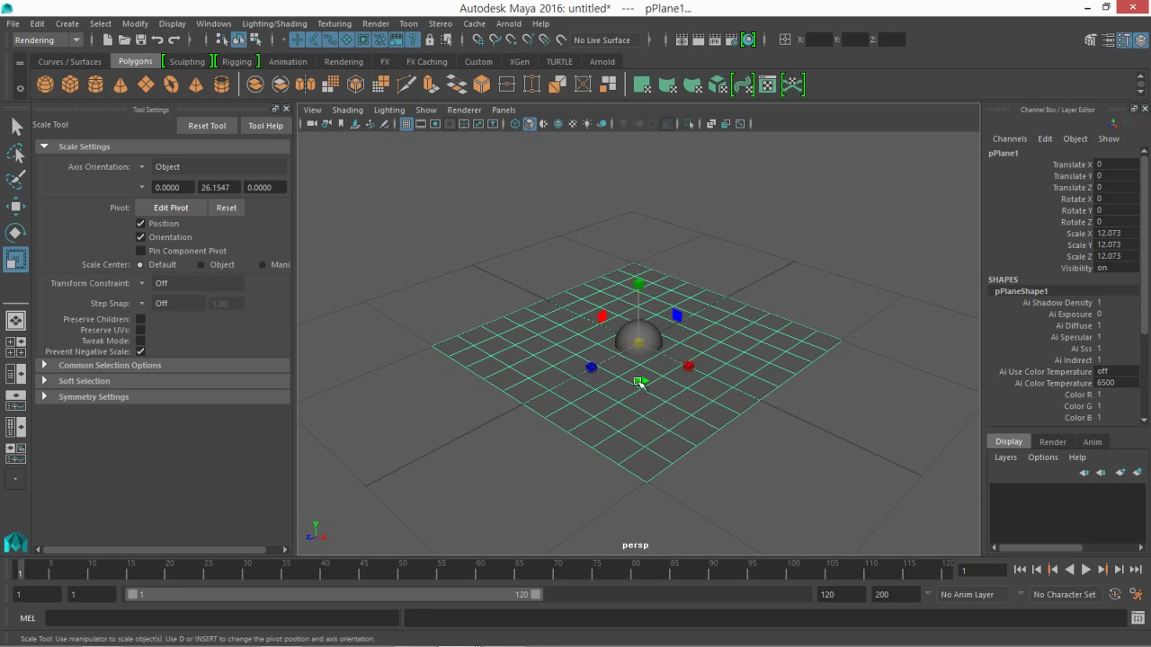
- Raise the sphere to about 0.87 on Y and enlarge the ground plane further in all directions
left_click(621, 343)
key("w")
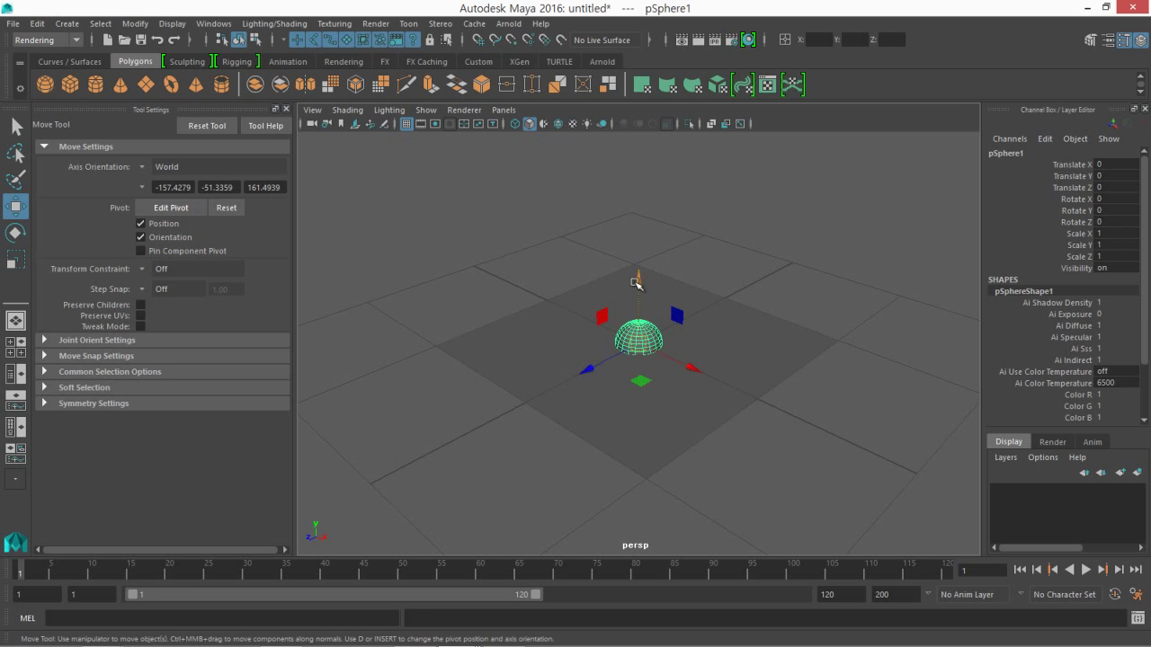
left_click_drag(638, 286, 640, 260)
left_click_drag(424, 321, 540, 411)
key("r")
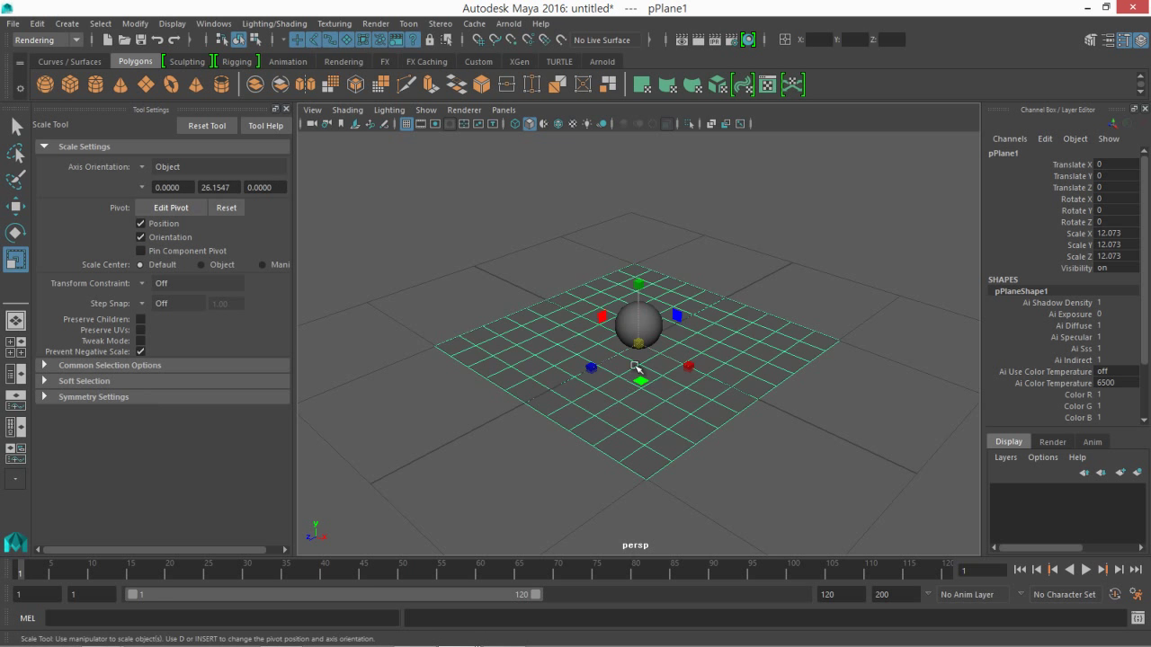
left_click_drag(637, 345, 641, 381)
- Scale the sphere uniformly to about 3.38 and raise it to about 1.86 on Y
left_click(621, 318)
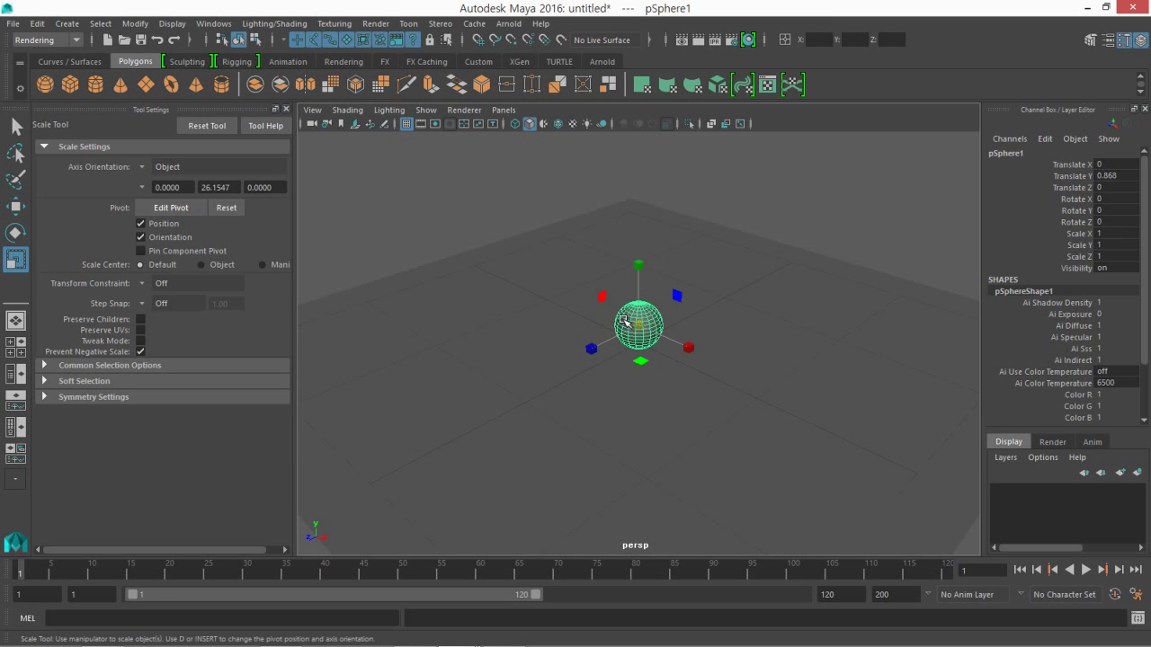
left_click_drag(634, 334, 746, 378)
key("w")
left_click_drag(643, 260, 642, 231)
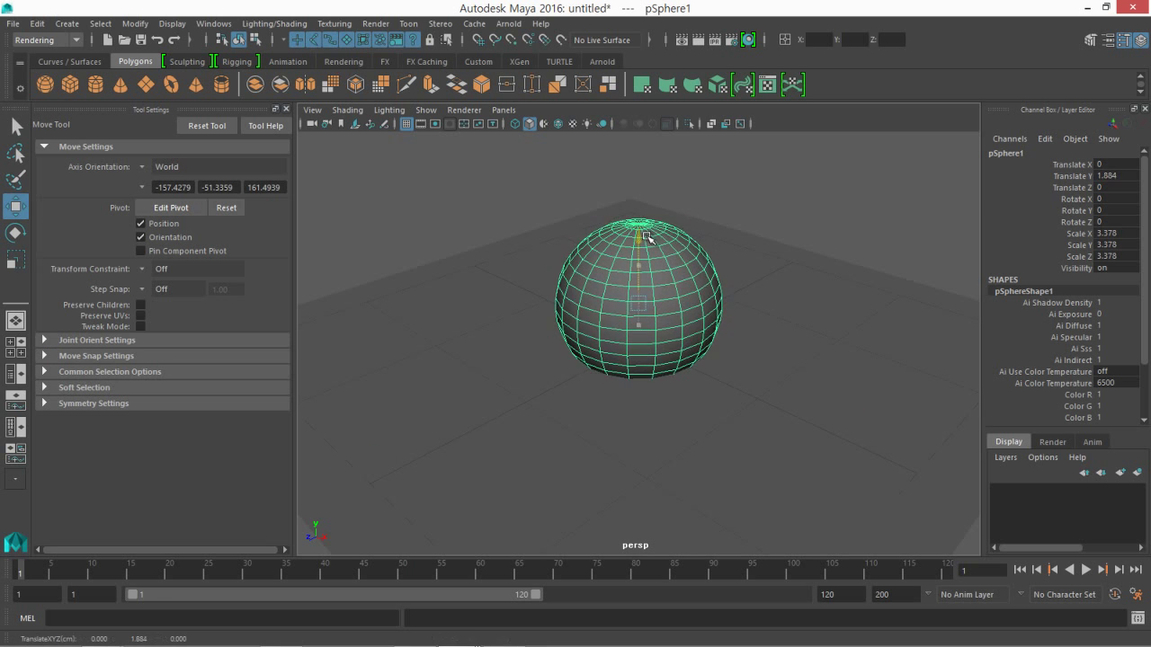
left_click(365, 286)
key("a")
right_click_drag(366, 285, 516, 308, "alt")
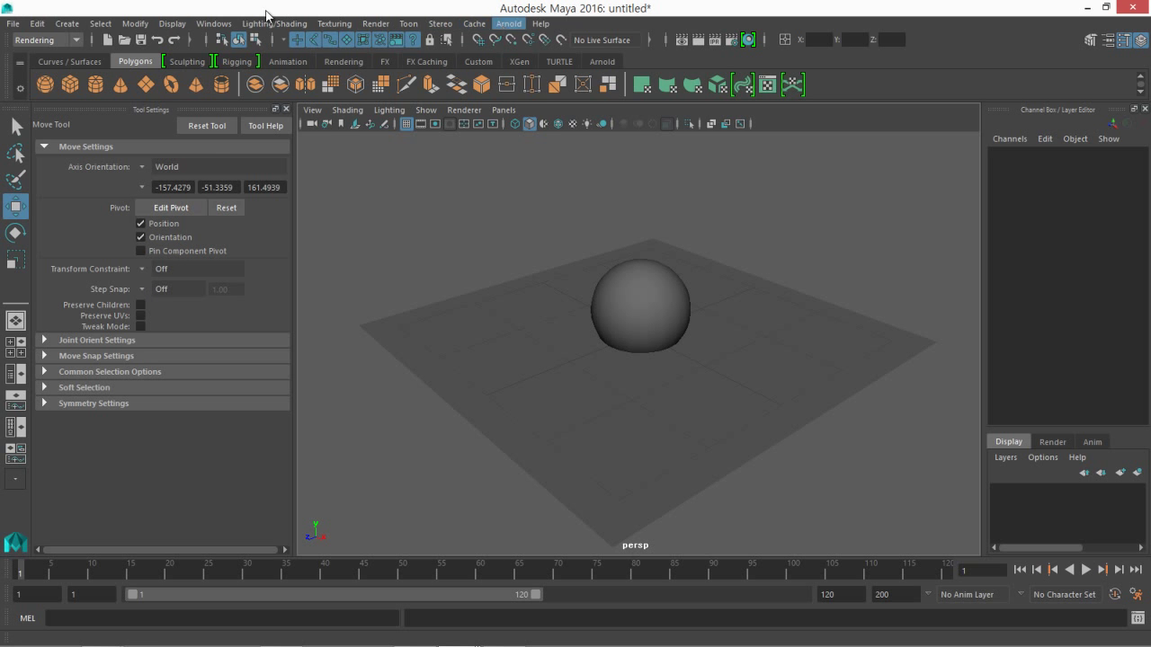
- Check the Loaded and Auto load options of mtoa.mll in the Plug-in Manager
left_click(214, 24)
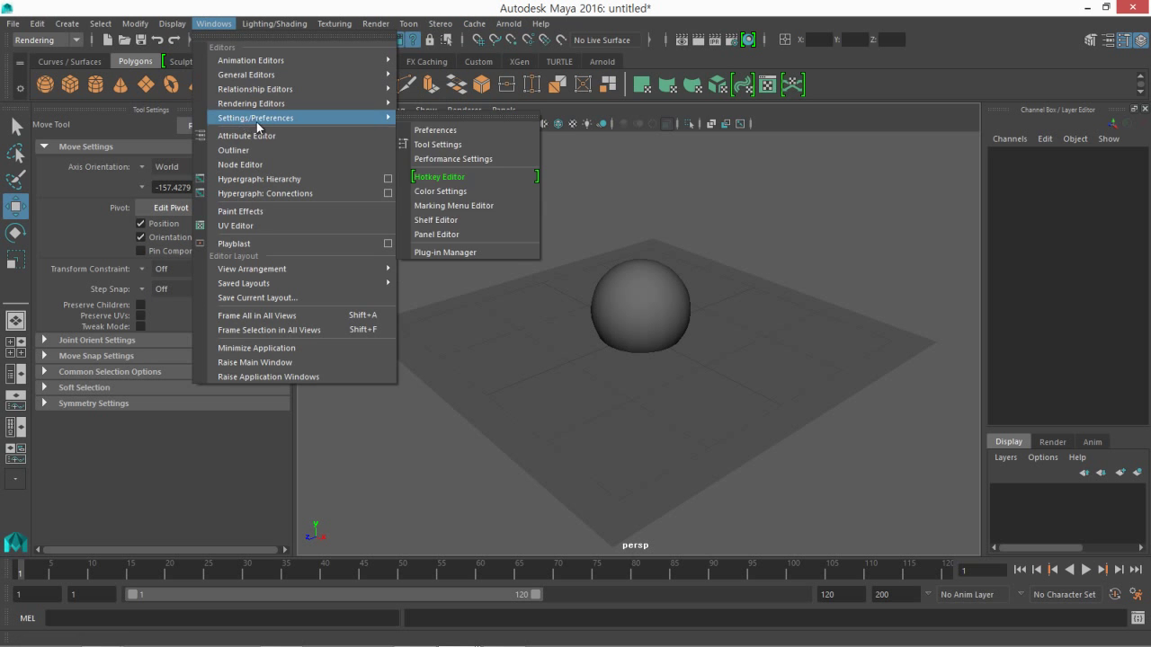
mouse_move(252, 118)
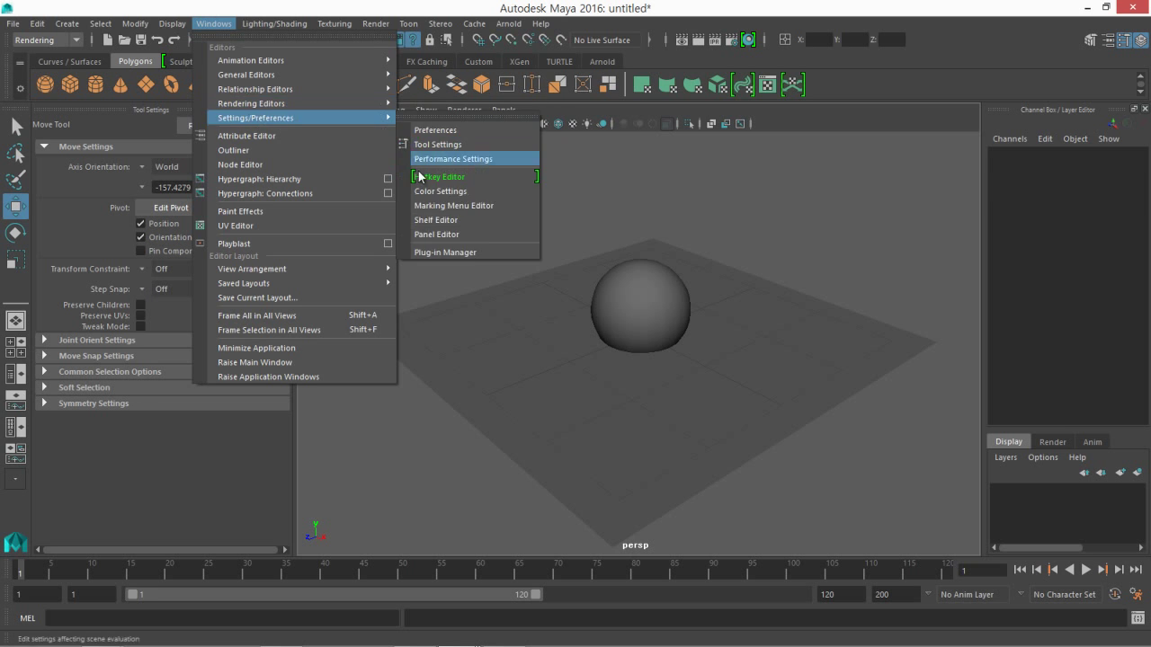
left_click(423, 252)
scroll(842, 314, "down", 20)
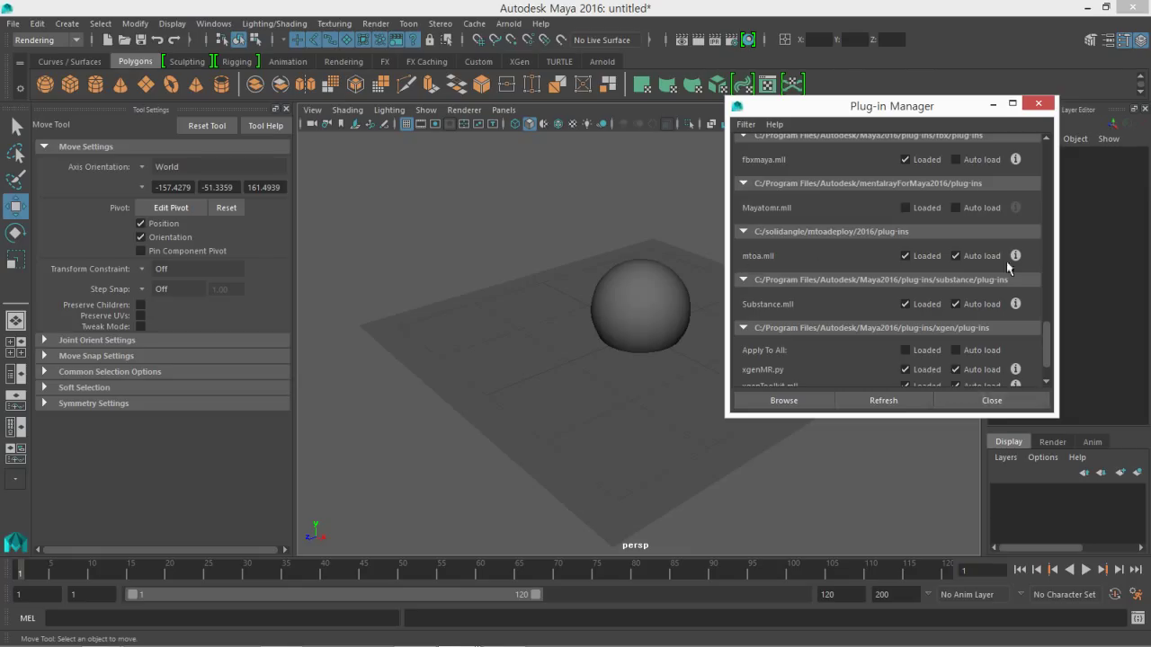
left_click(1039, 102)
- Set the Render View to Arnold Renderer, start an IPR render of the perspective view and minimize the window
left_click_drag(500, 244, 688, 51, "alt")
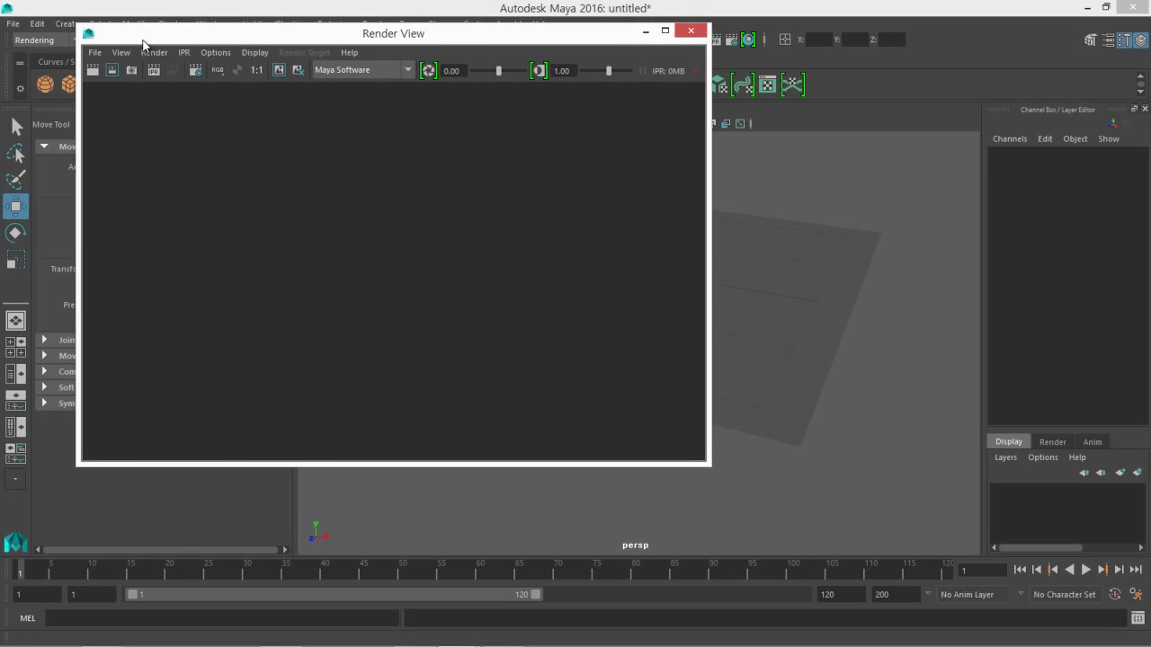
left_click(376, 76)
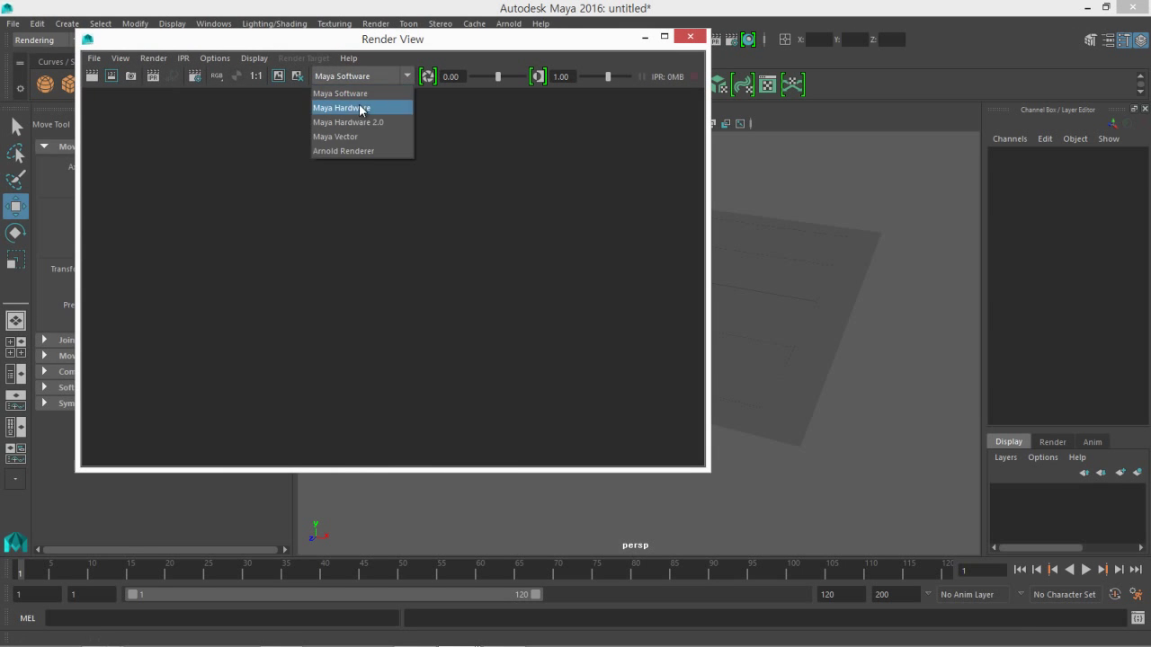
left_click(349, 150)
left_click(153, 78)
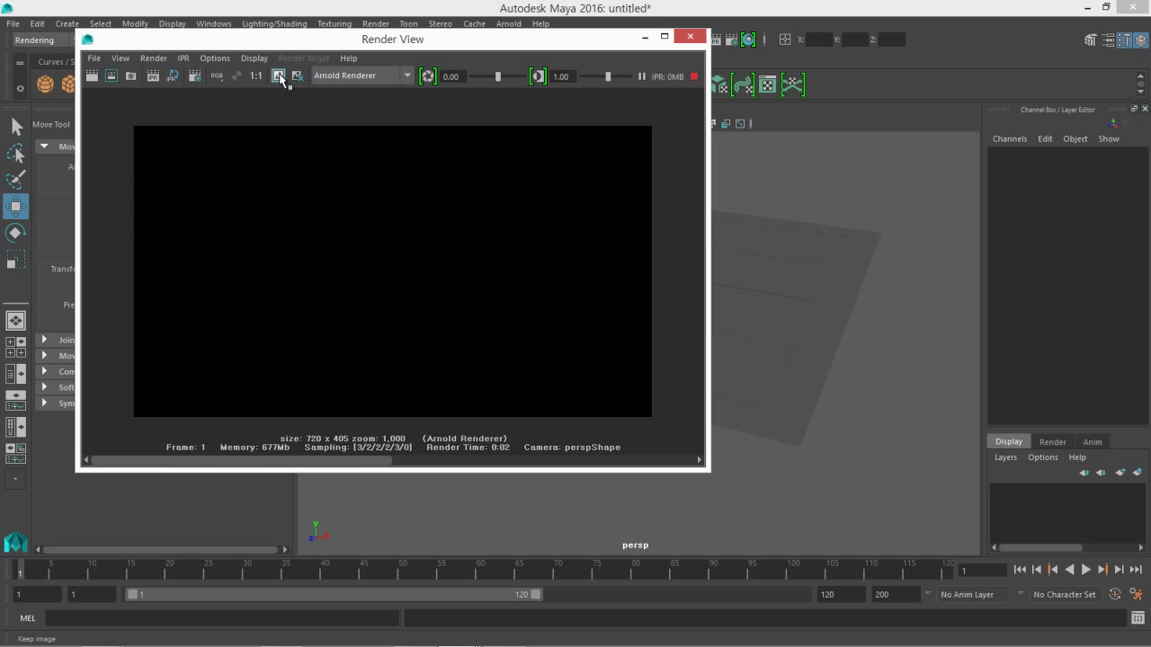
left_click(235, 76)
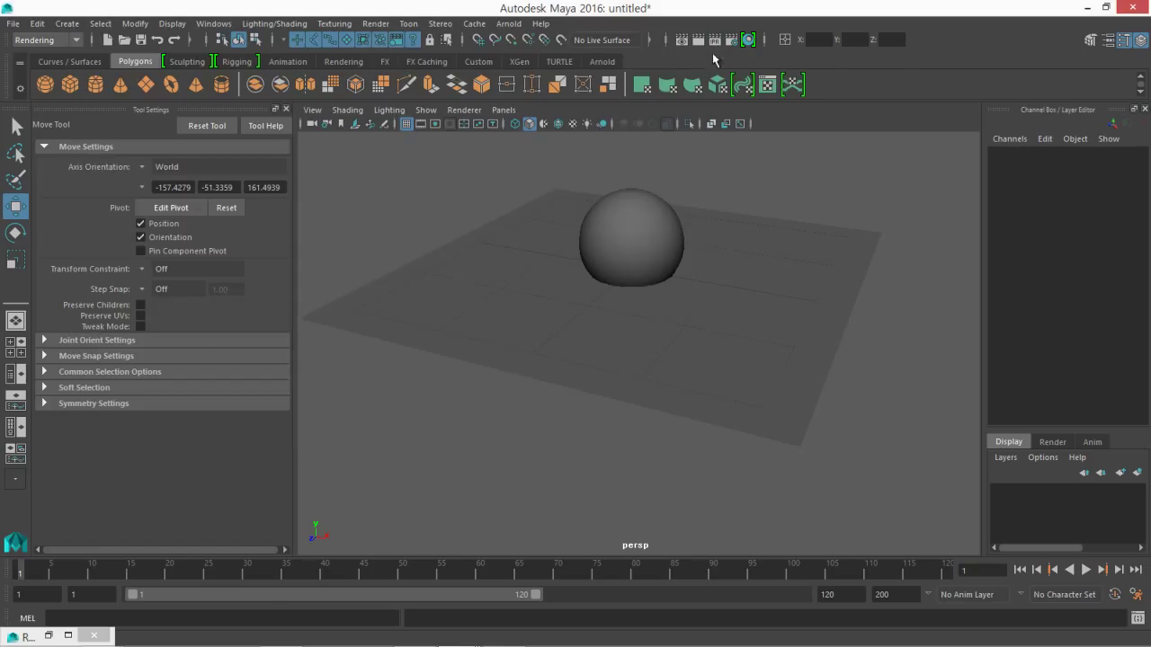
left_click(645, 38)
left_click_drag(503, 185, 511, 275, "alt")
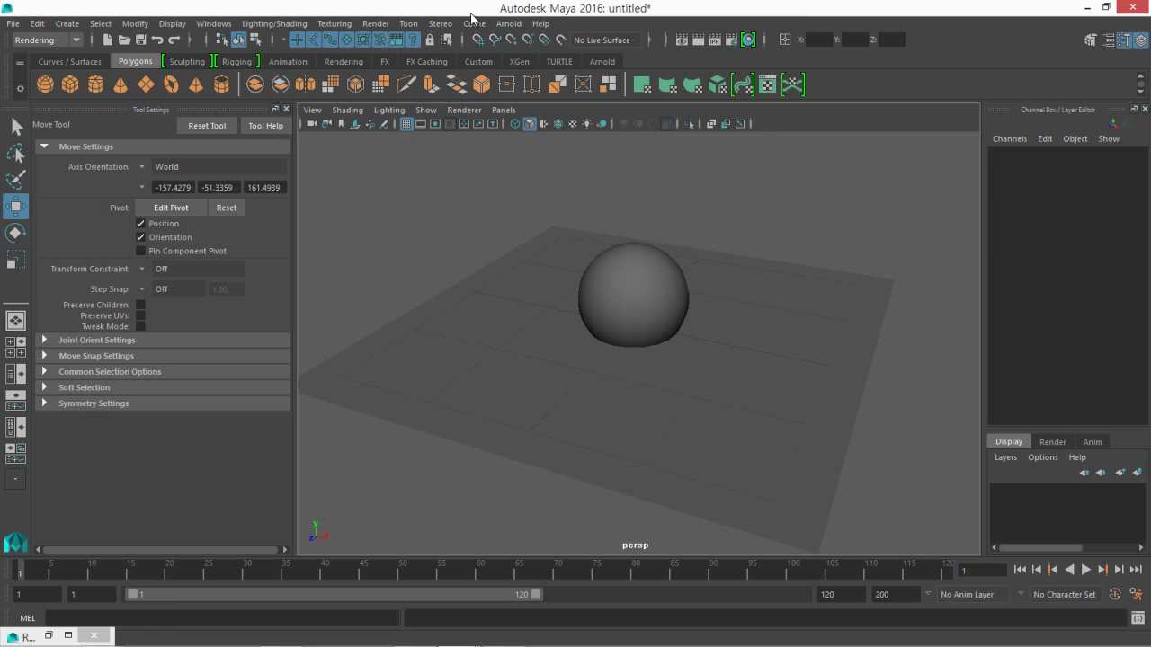
left_click(506, 25)
mouse_move(531, 64)
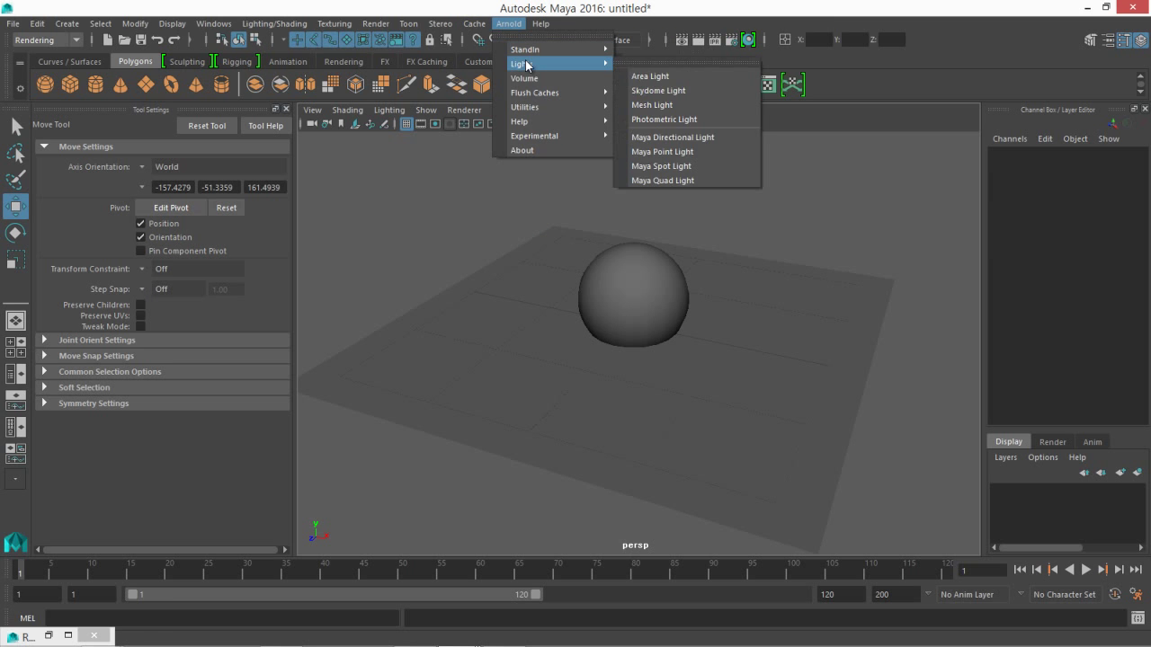
left_click(677, 91)
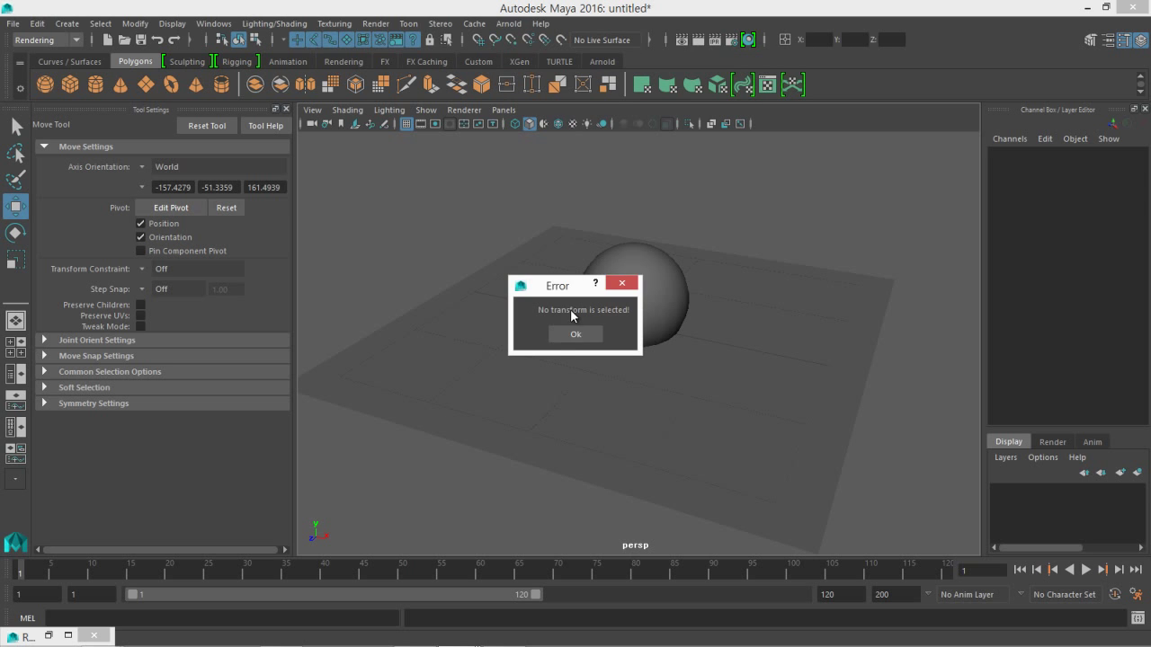
left_click(570, 342)
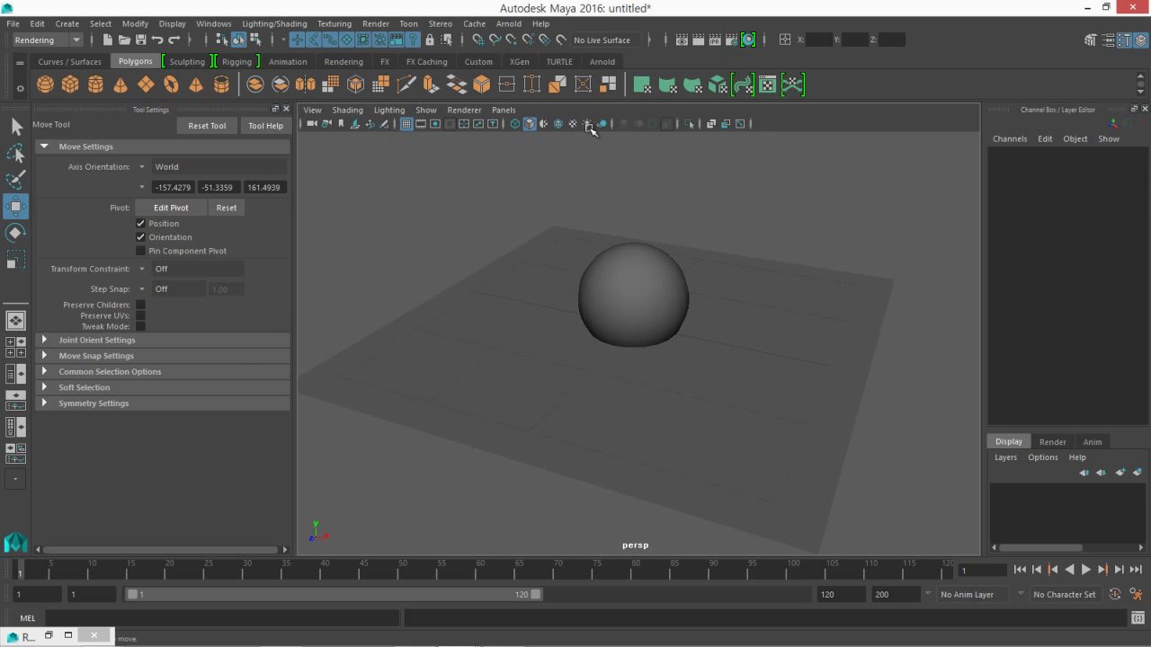
- Add an Arnold Skydome Light to the scene and restore the Render View to refresh the IPR render
left_click(508, 24)
mouse_move(518, 65)
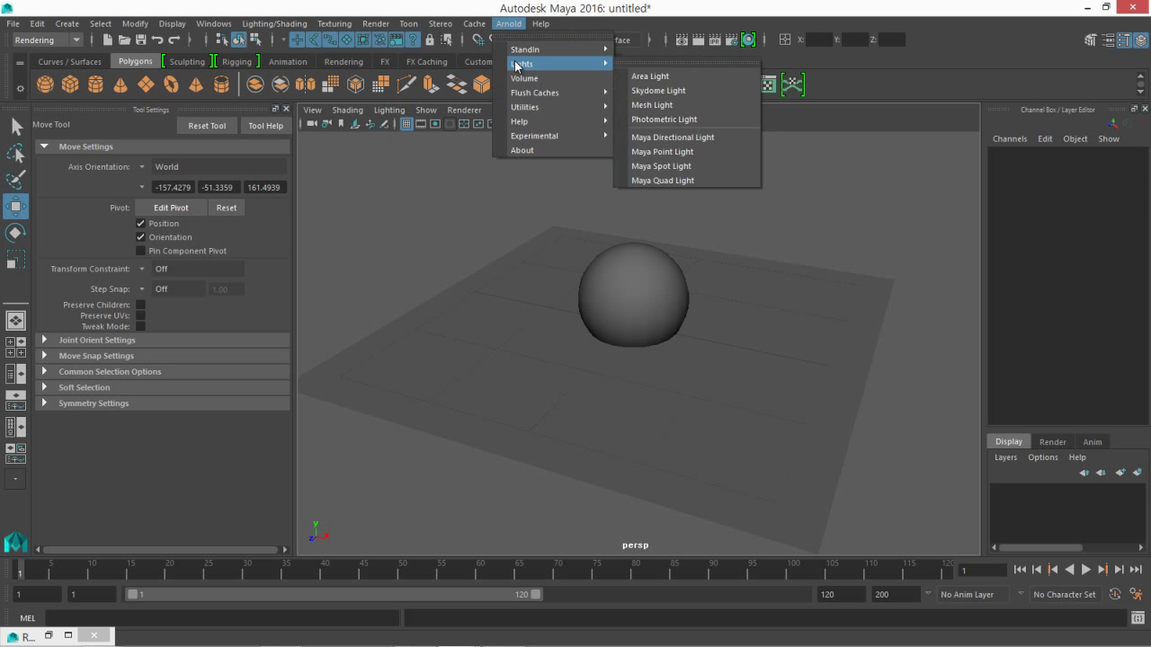
left_click(670, 90)
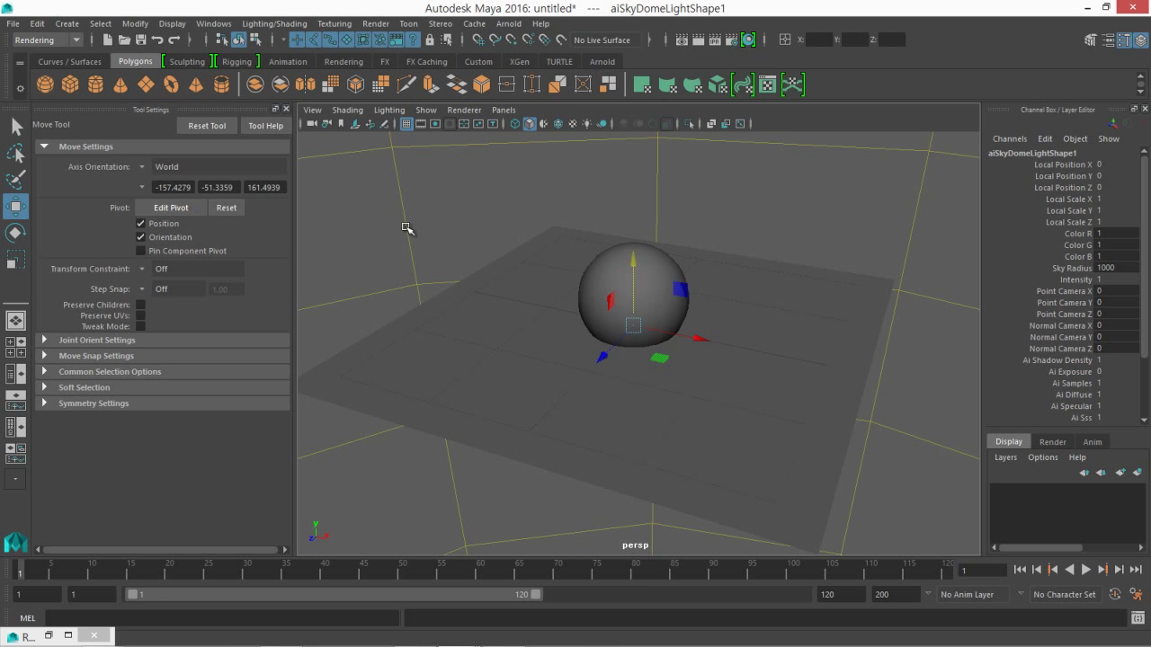
left_click(49, 637)
left_click(195, 75)
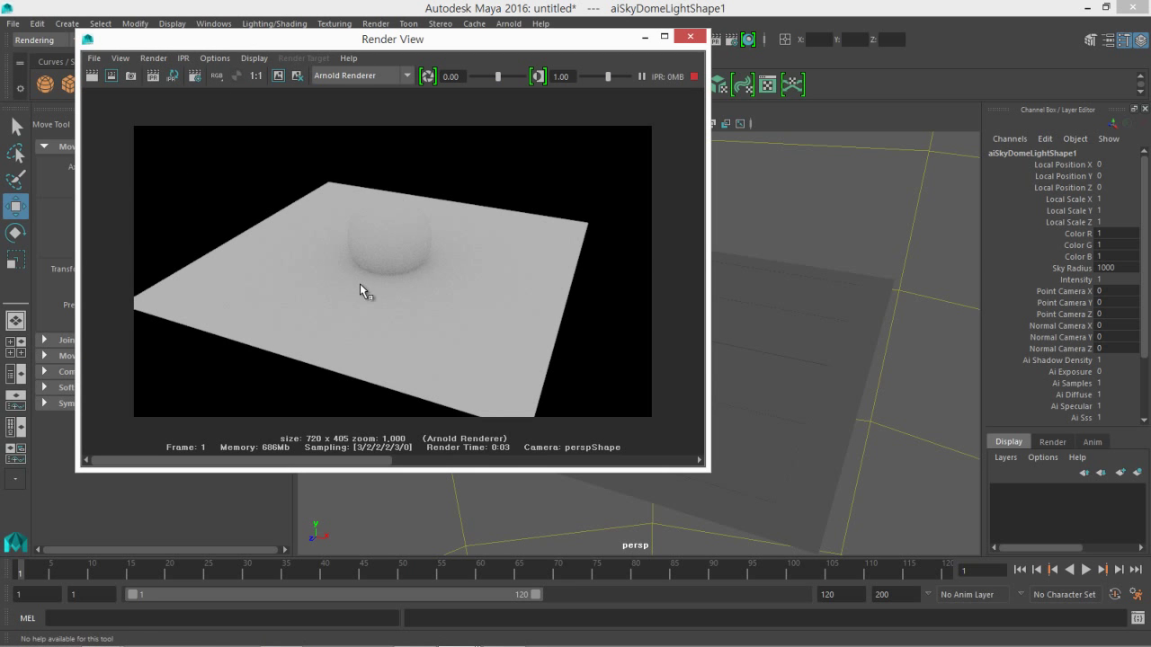
- Set the Render View's test resolution to 50% Settings (480x270), show the image at real size and reposition the window beside the sphere
left_click_drag(419, 43, 301, 29)
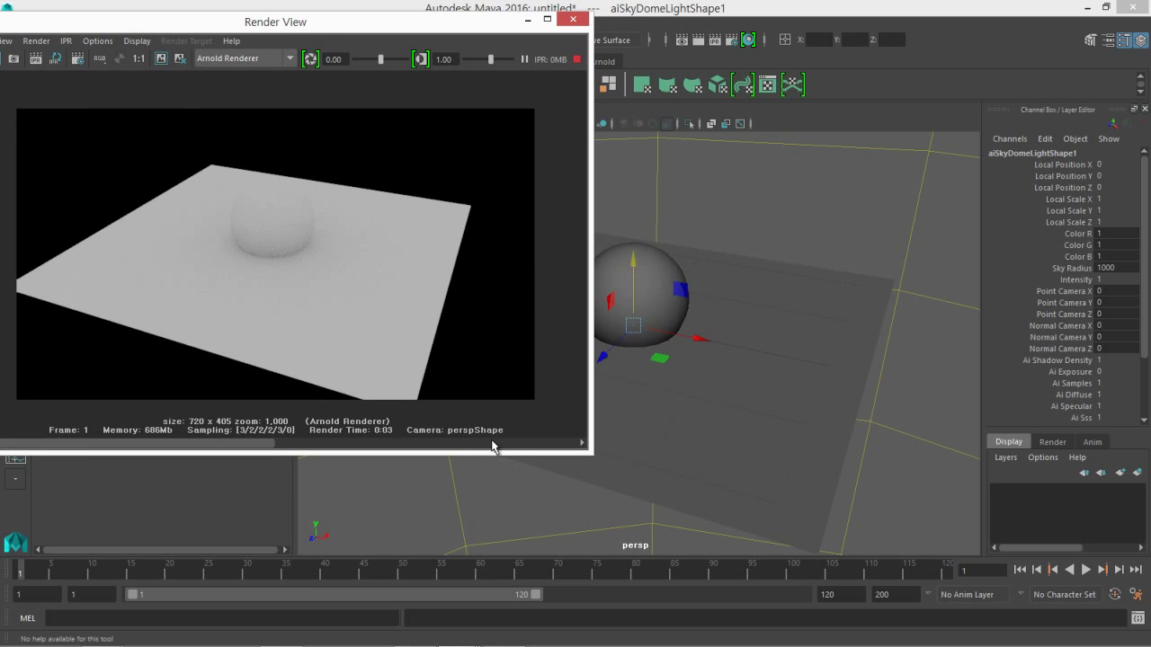
left_click(38, 41)
mouse_move(97, 41)
mouse_move(115, 102)
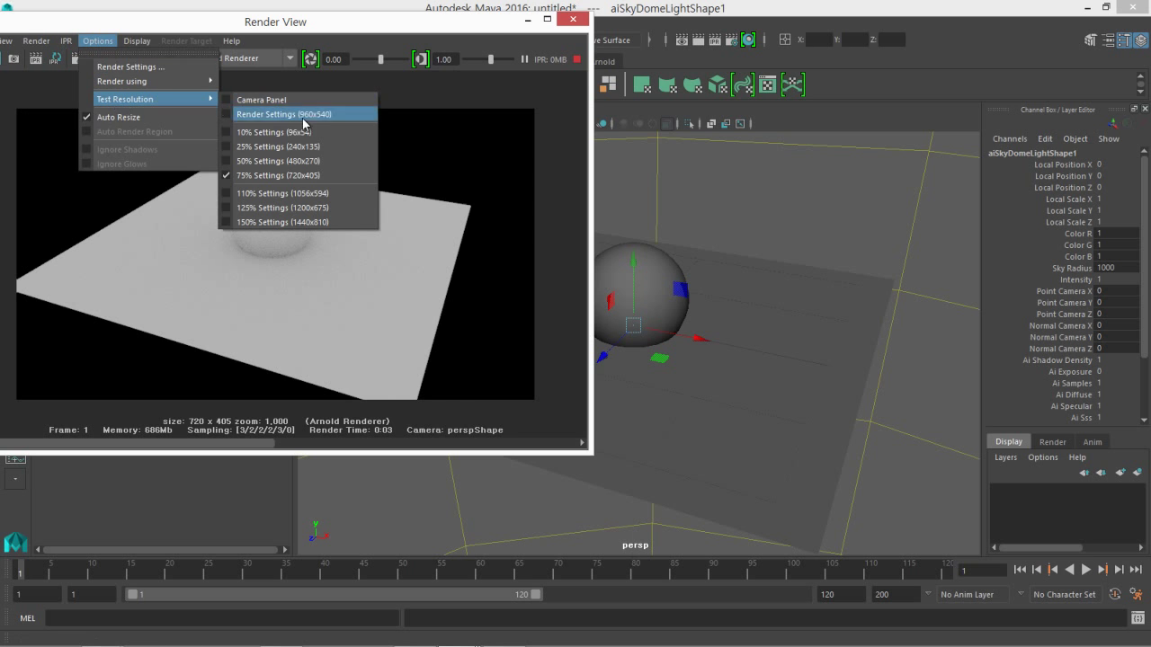
left_click(274, 161)
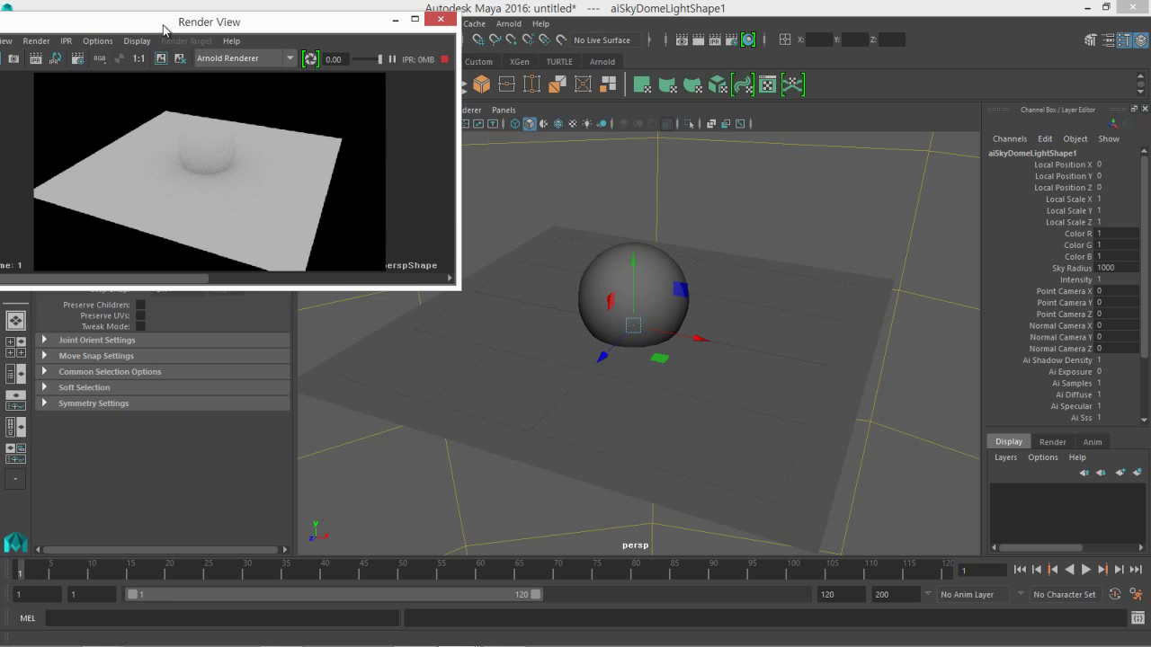
left_click_drag(163, 31, 236, 29)
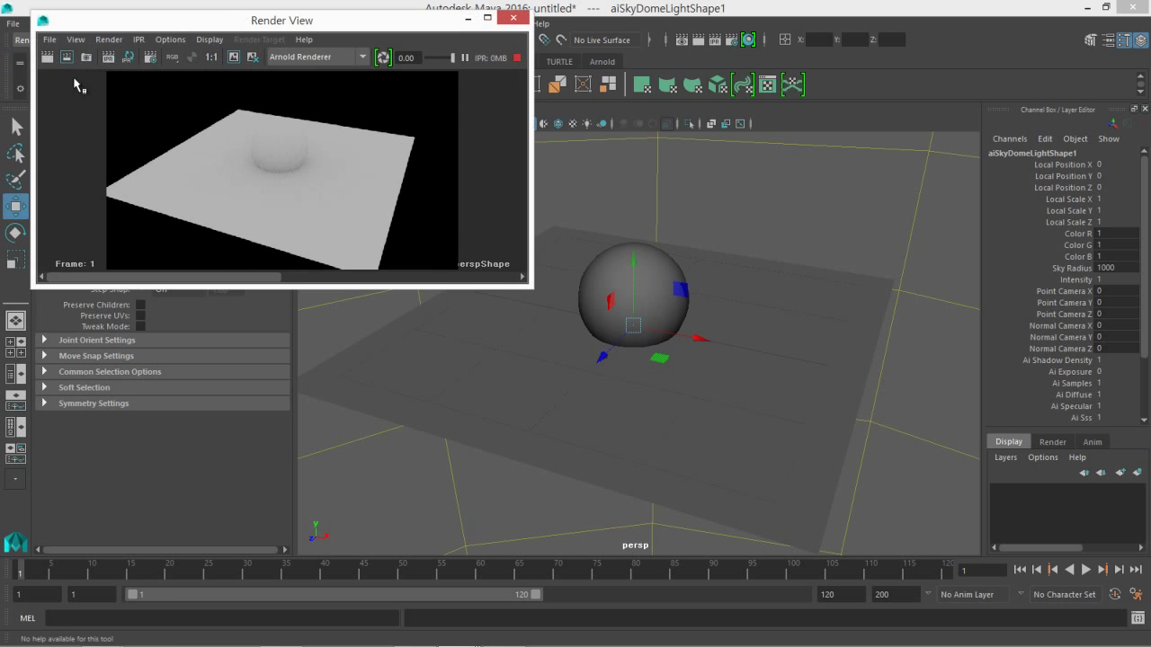
left_click(210, 58)
left_click_drag(300, 21, 300, 103)
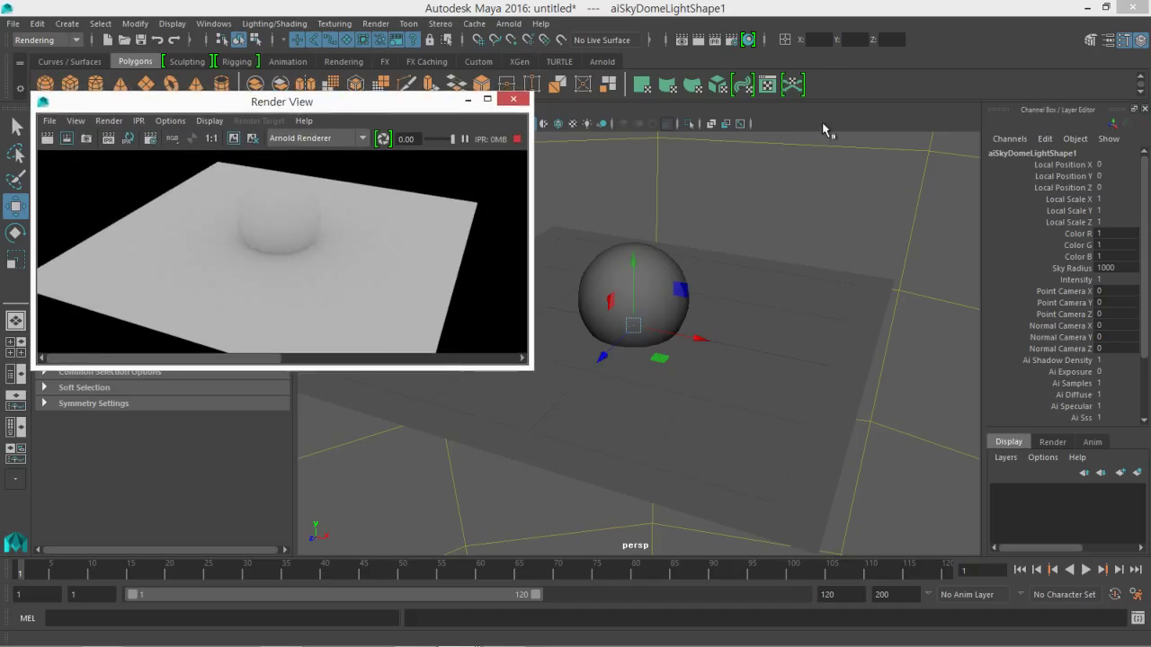
left_click(278, 54)
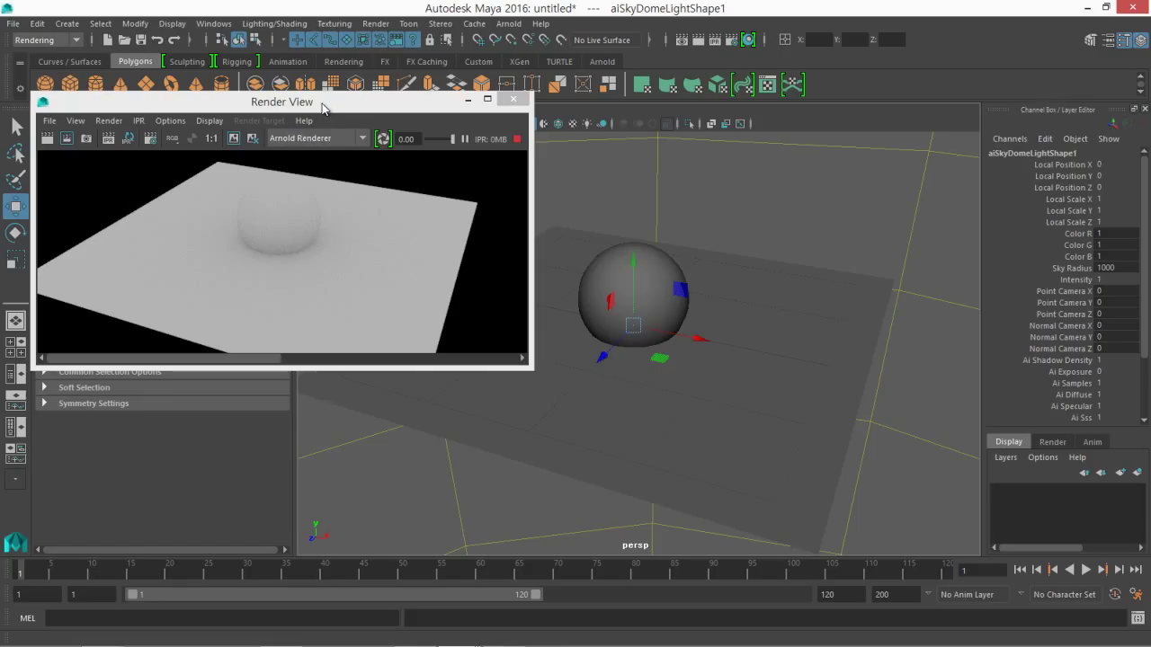
- Assign a new Arnold aiStandard material to the sphere
left_click(610, 271)
right_click(605, 290)
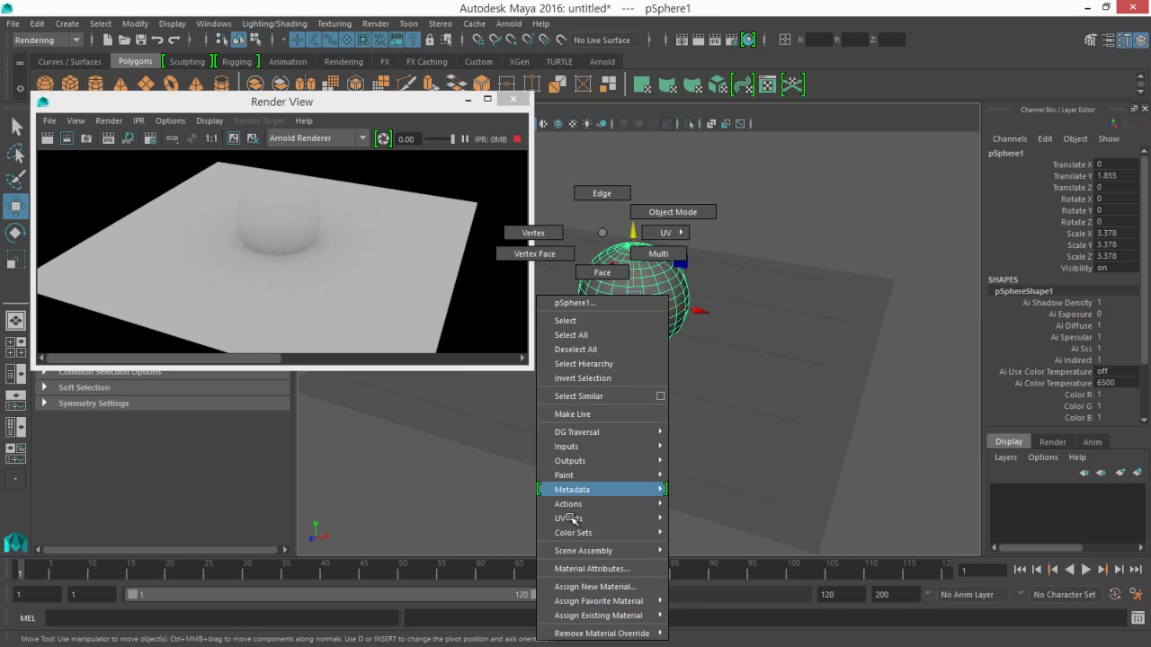
mouse_move(593, 558)
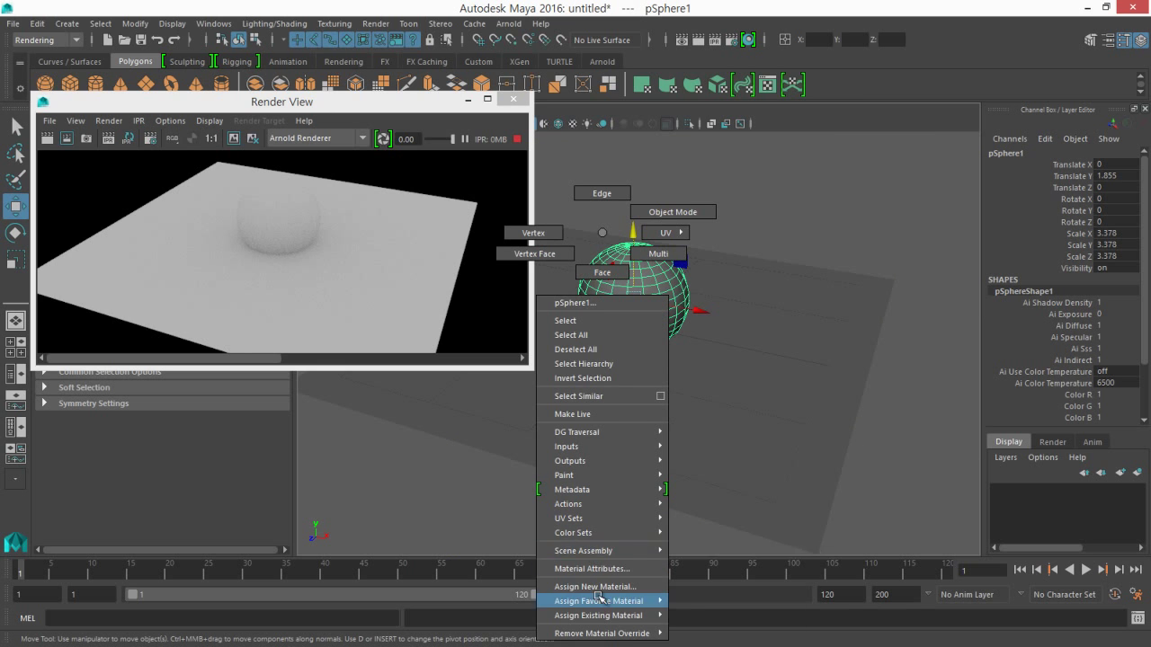
left_click(596, 586)
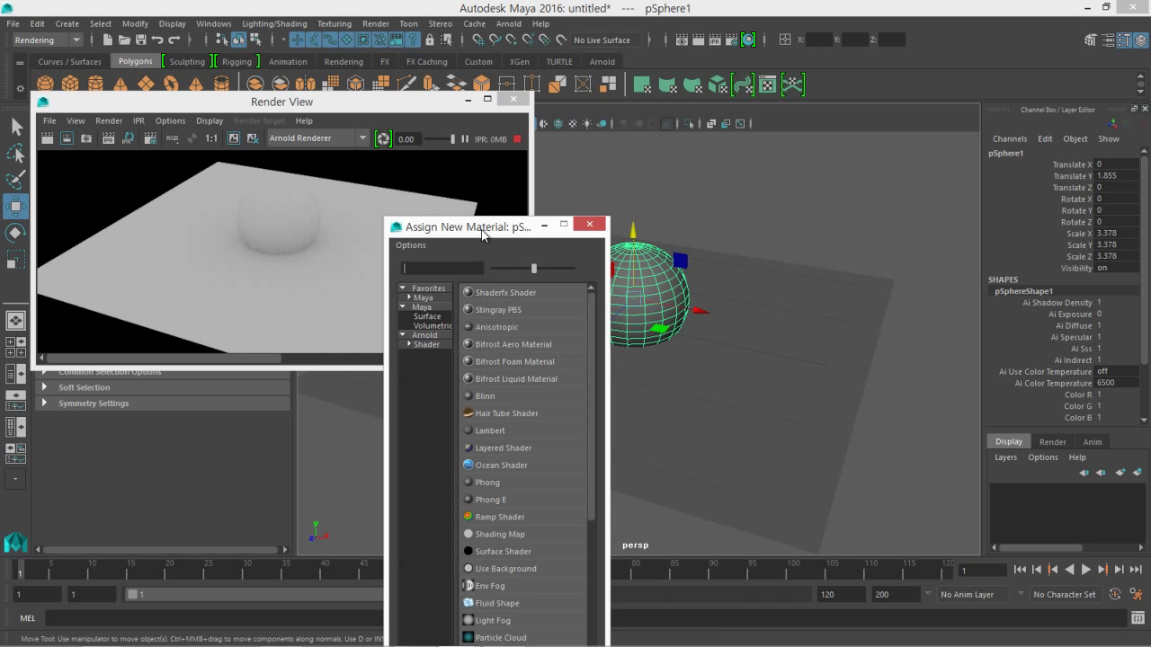
left_click_drag(483, 236, 356, 37)
left_click(296, 138)
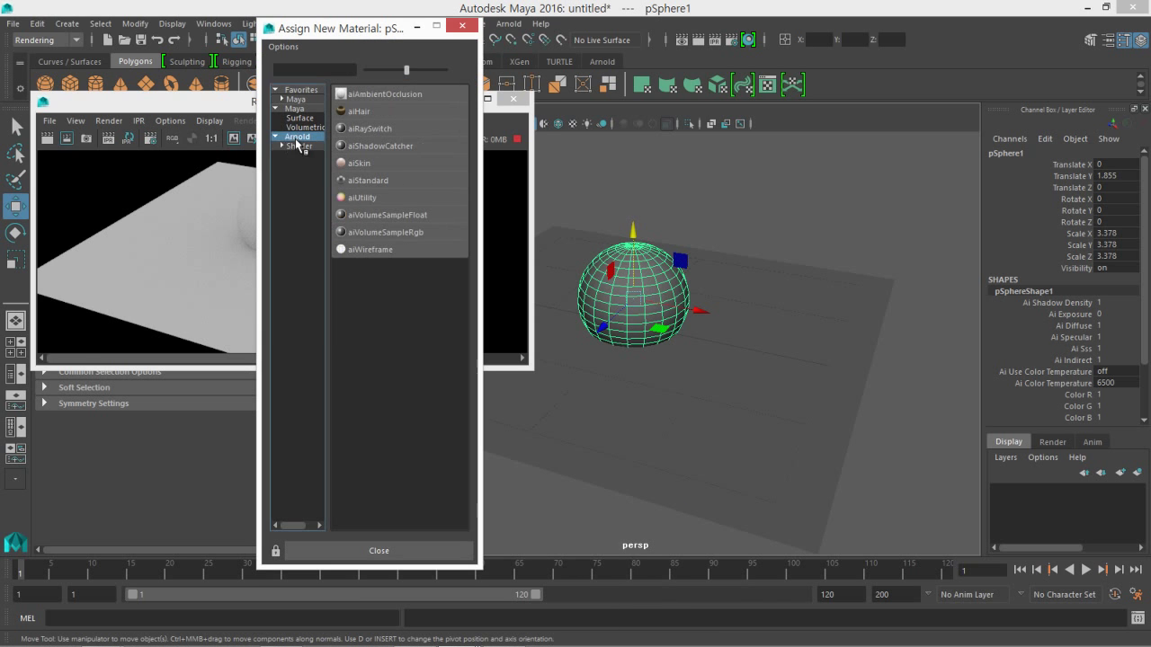
left_click(373, 180)
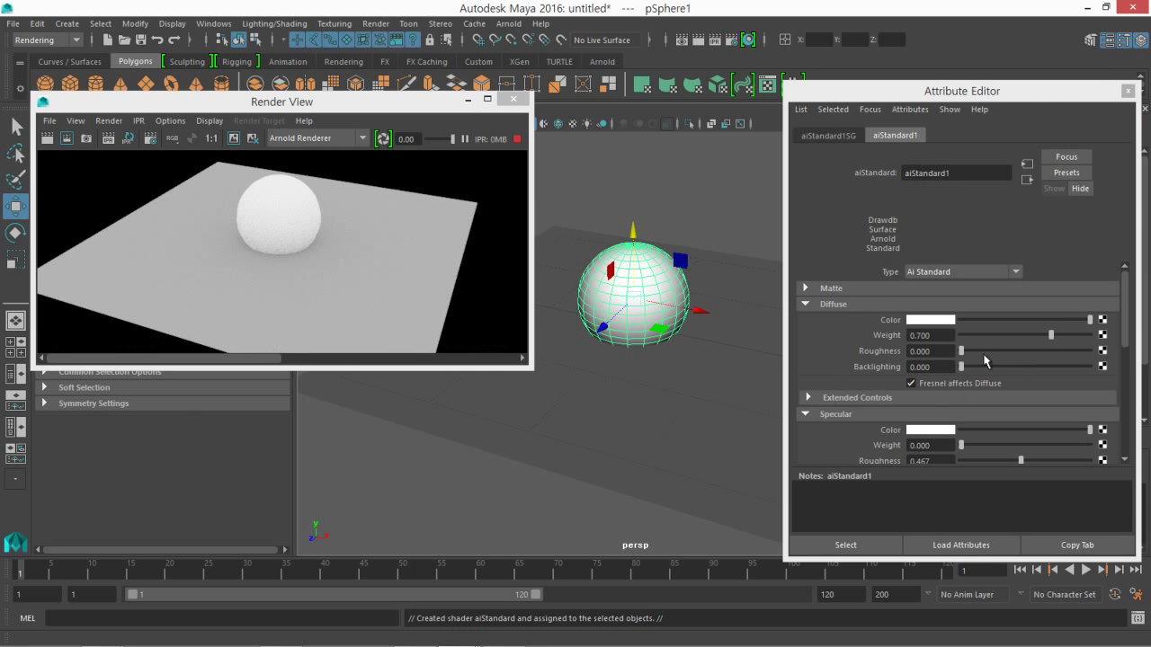
- Increase the sphere material's specular weight and set its reflection weight to about 0.514
scroll(926, 396, "down", 3)
left_click_drag(975, 356, 1014, 362)
scroll(871, 373, "down", 3)
left_click(822, 341)
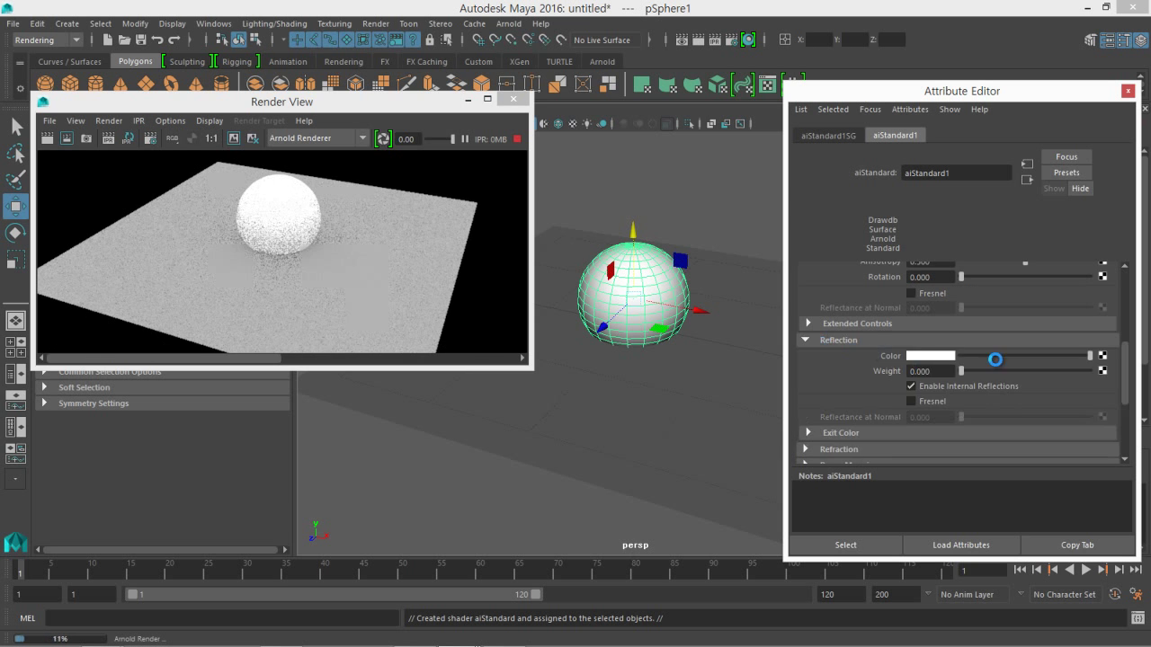
left_click_drag(960, 374, 1028, 371)
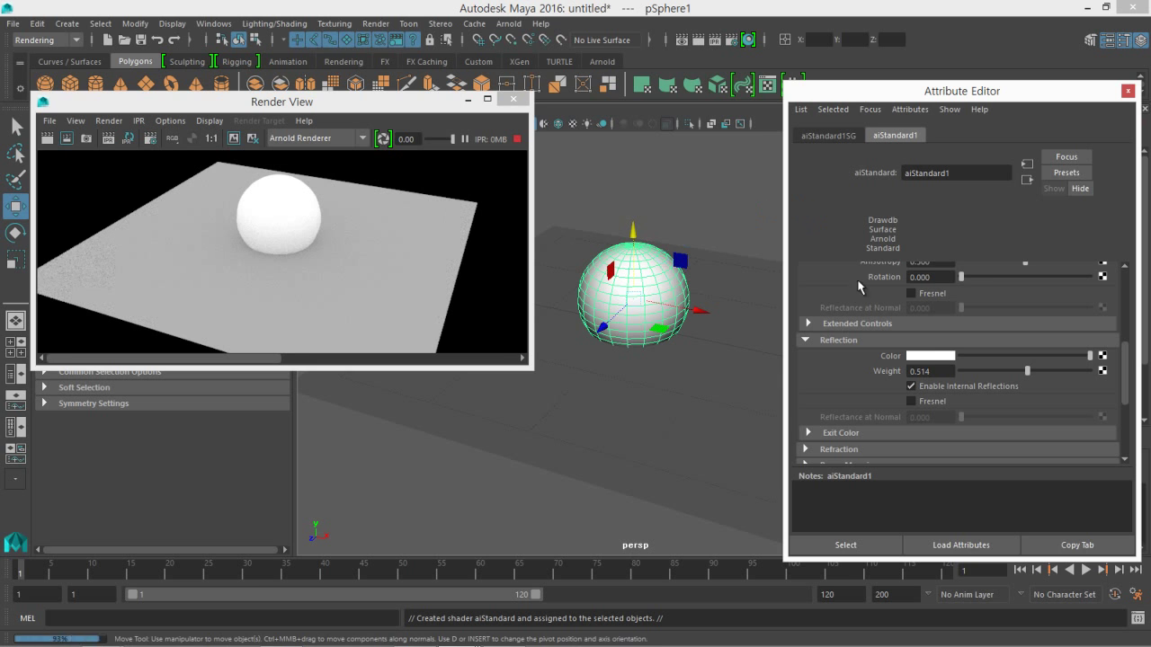
- Dock the Attribute Editor beside the viewport and shift the Render View slightly aside
left_click_drag(1040, 82, 1042, 151)
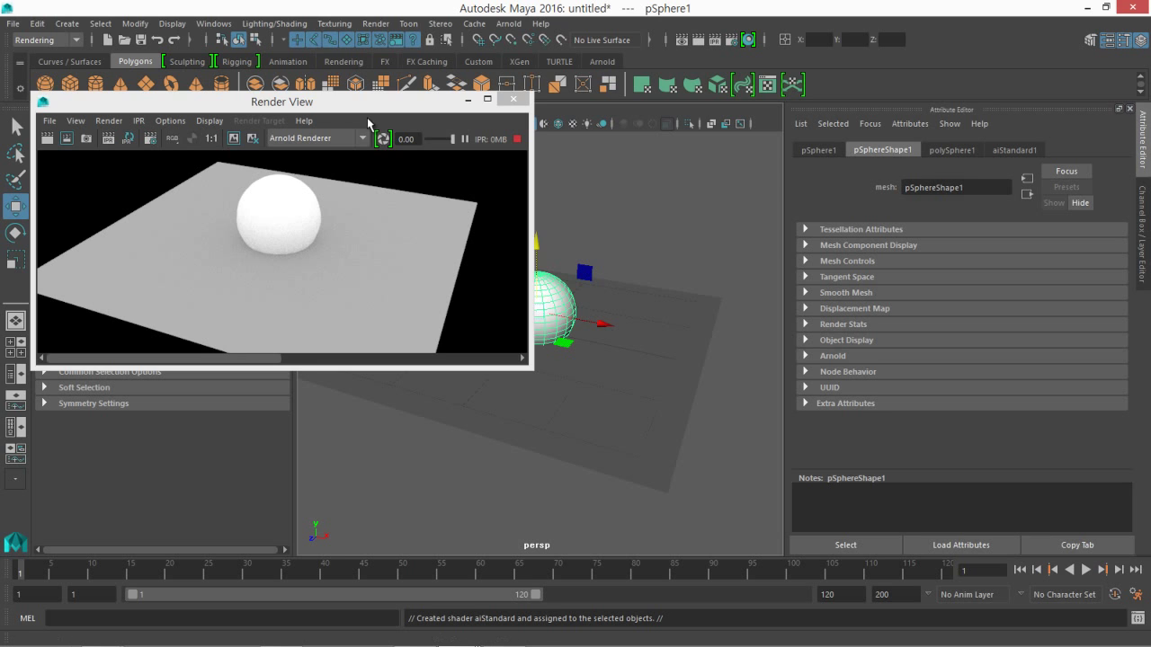
left_click_drag(373, 108, 356, 109)
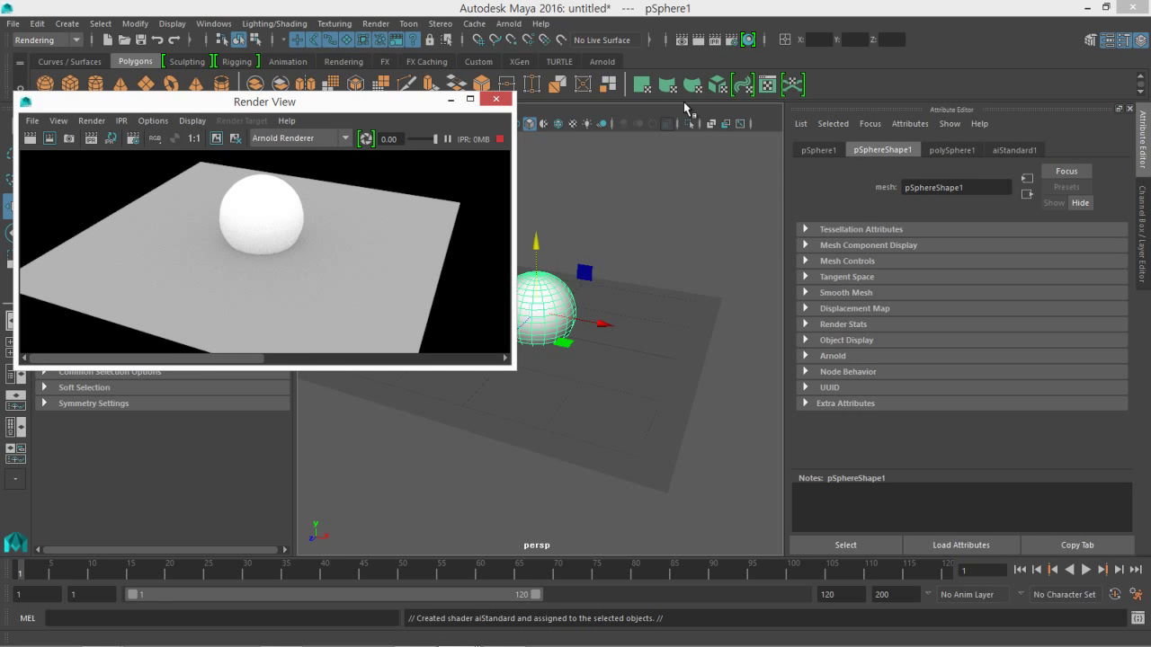
- Select aiSkyDomeLight1 in the Outliner and map an Arnold aiImage texture to its color
left_click(213, 24)
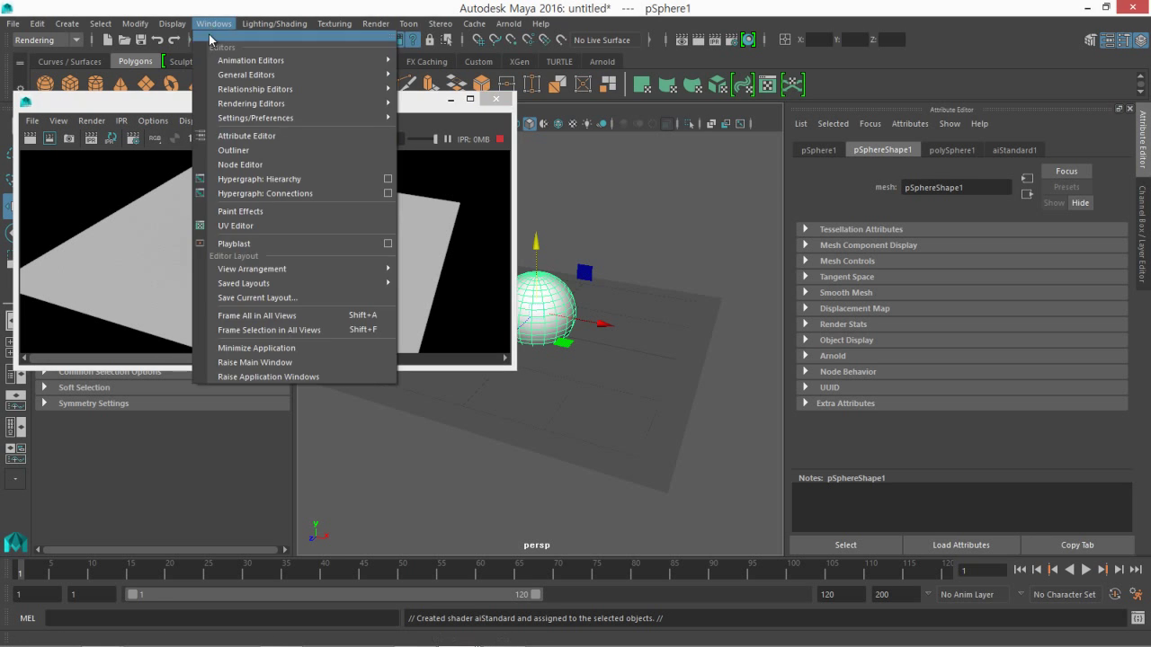
left_click(220, 151)
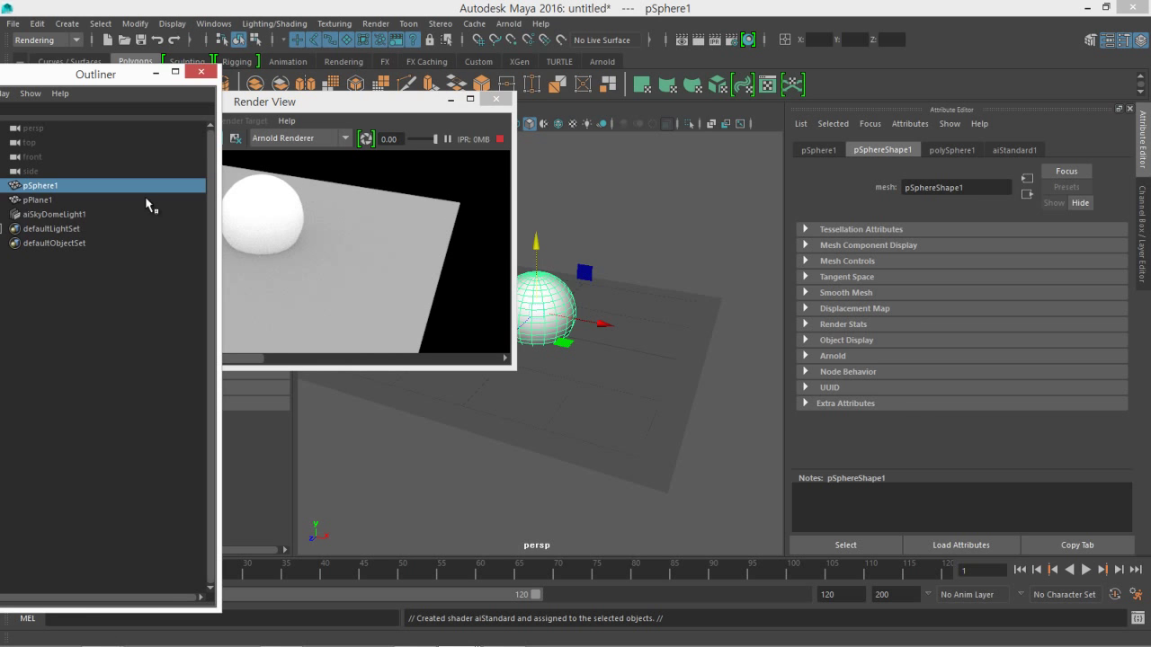
left_click(36, 216)
left_click_drag(1124, 325, 1123, 308)
left_click(1102, 303)
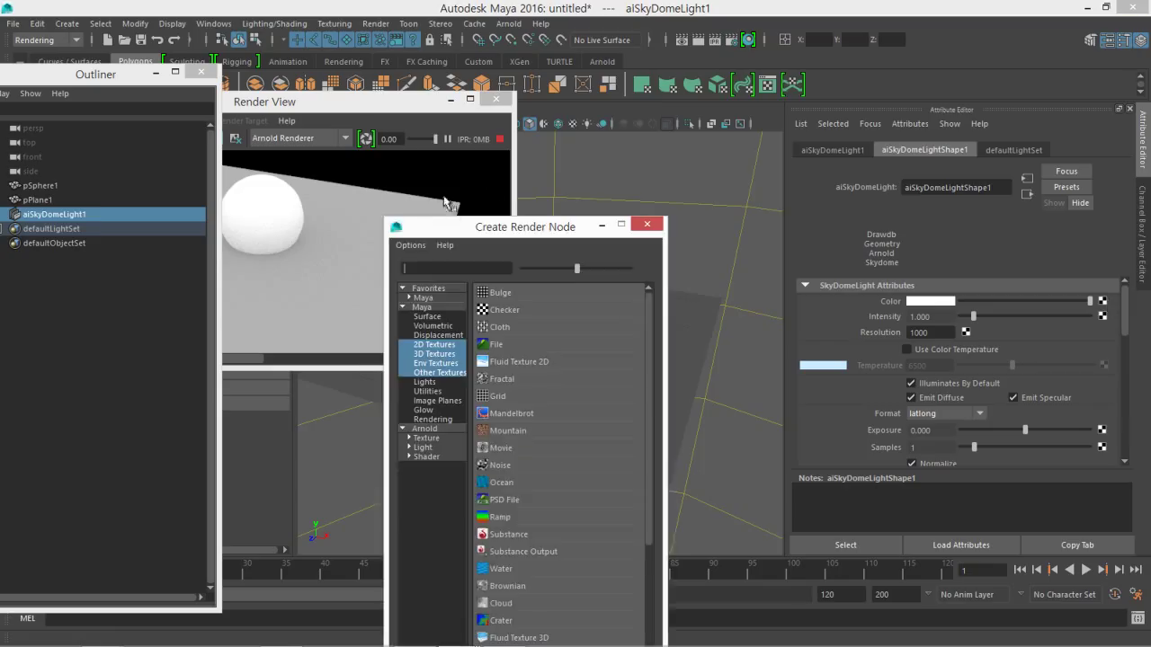
left_click(402, 308)
left_click(433, 317)
left_click(419, 307)
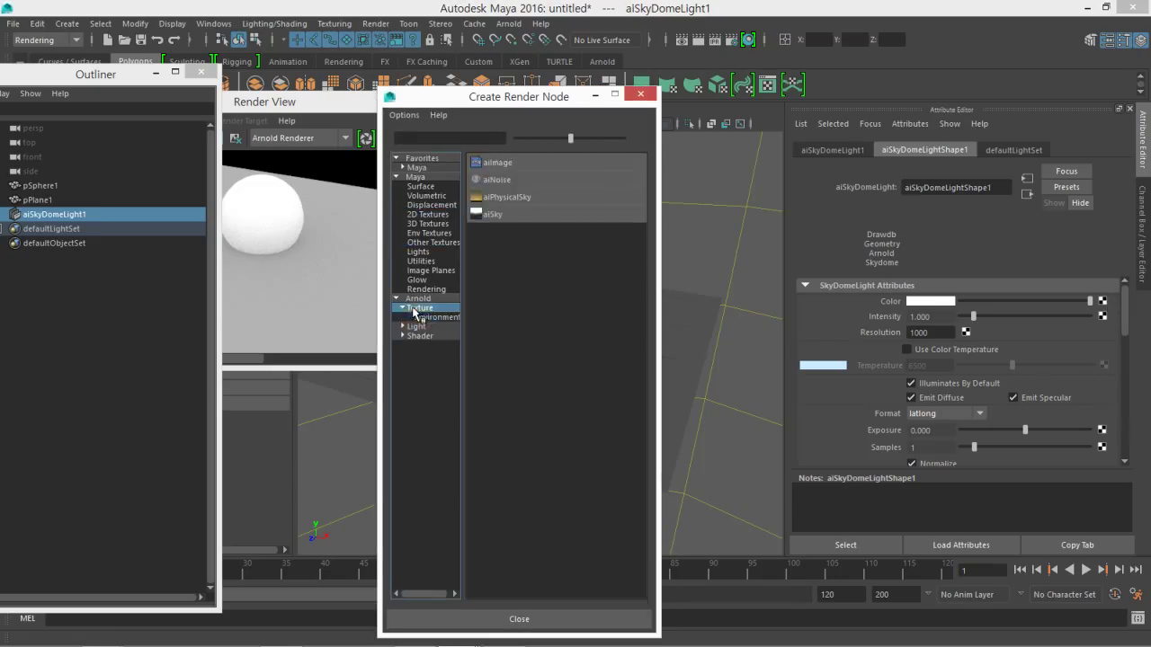
left_click(492, 165)
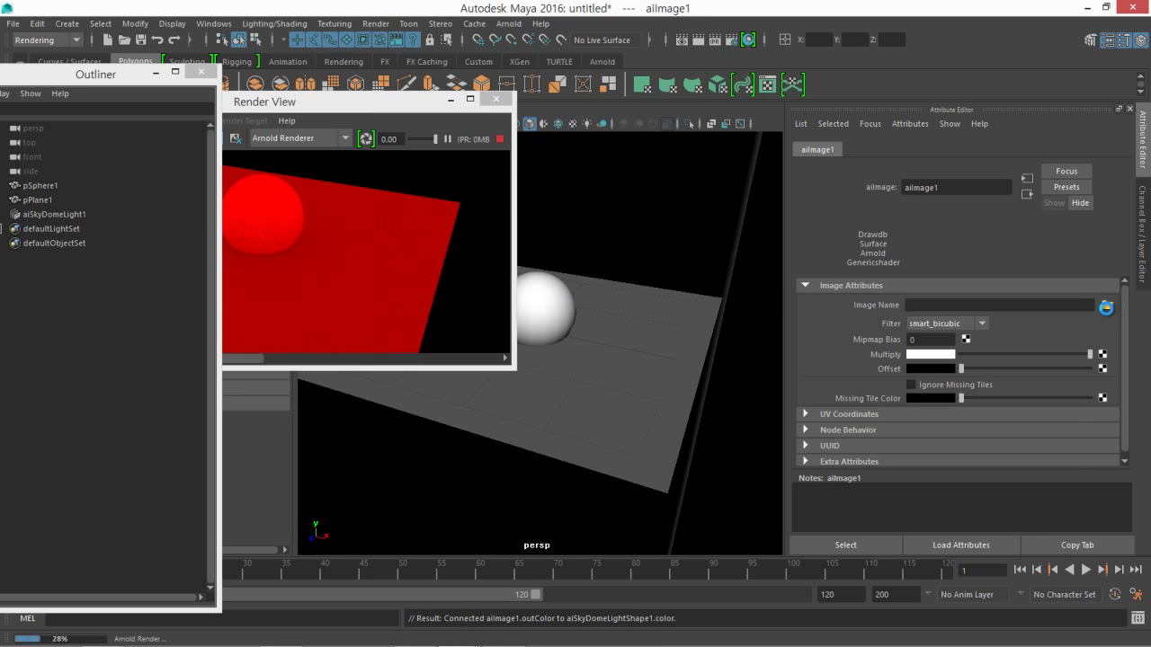
- Load kangnam02.hdr from the D: drive as the image of the skydome's aiImage texture
left_click(1106, 308)
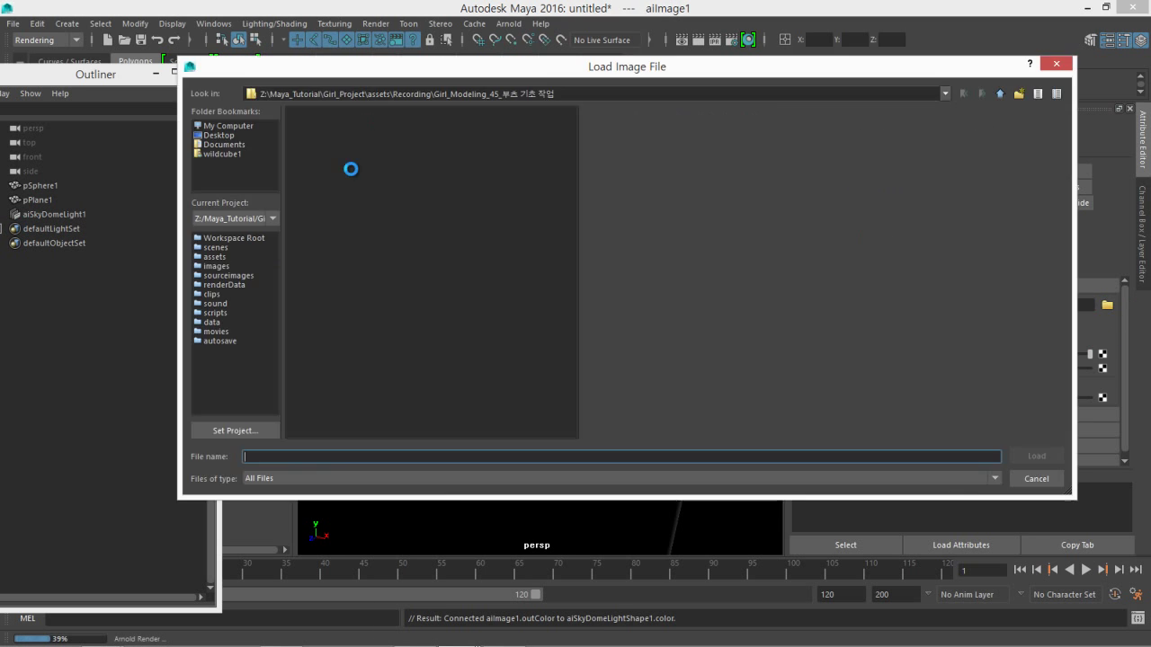
left_click(215, 256)
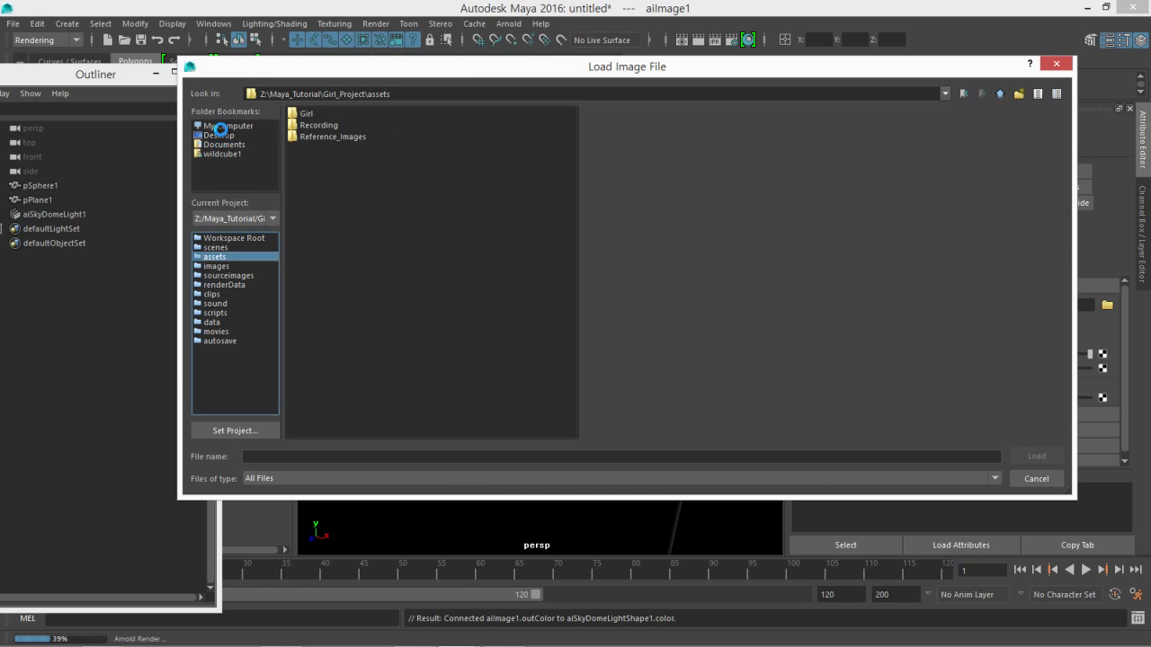
left_click(218, 135)
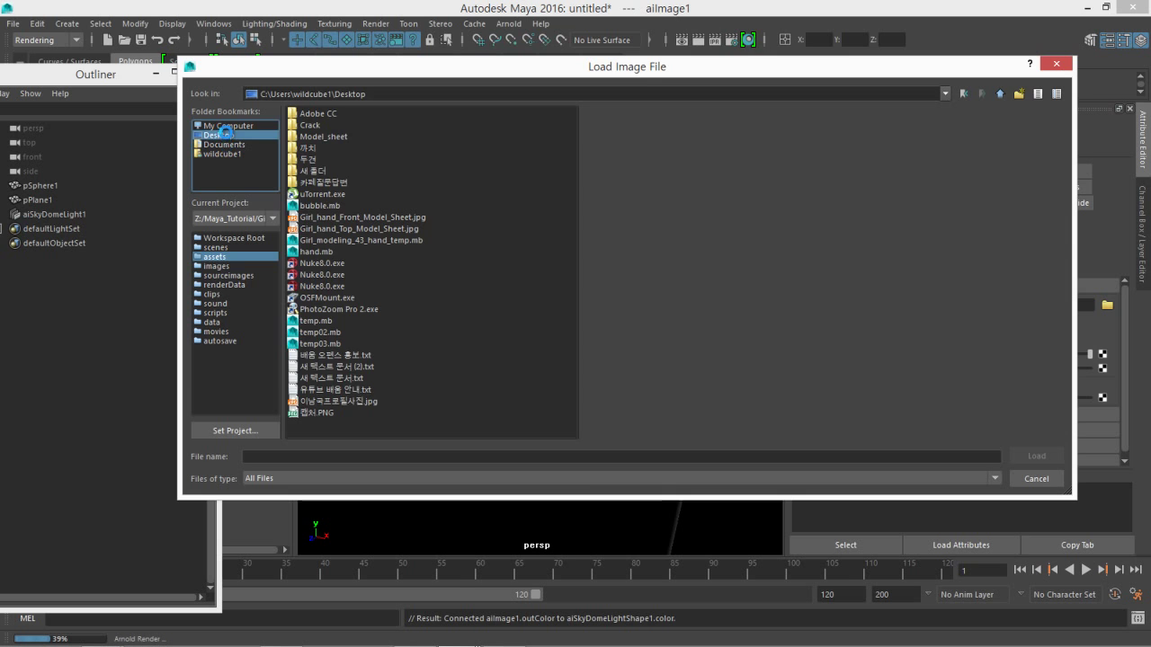
left_click(224, 125)
double_click(310, 125)
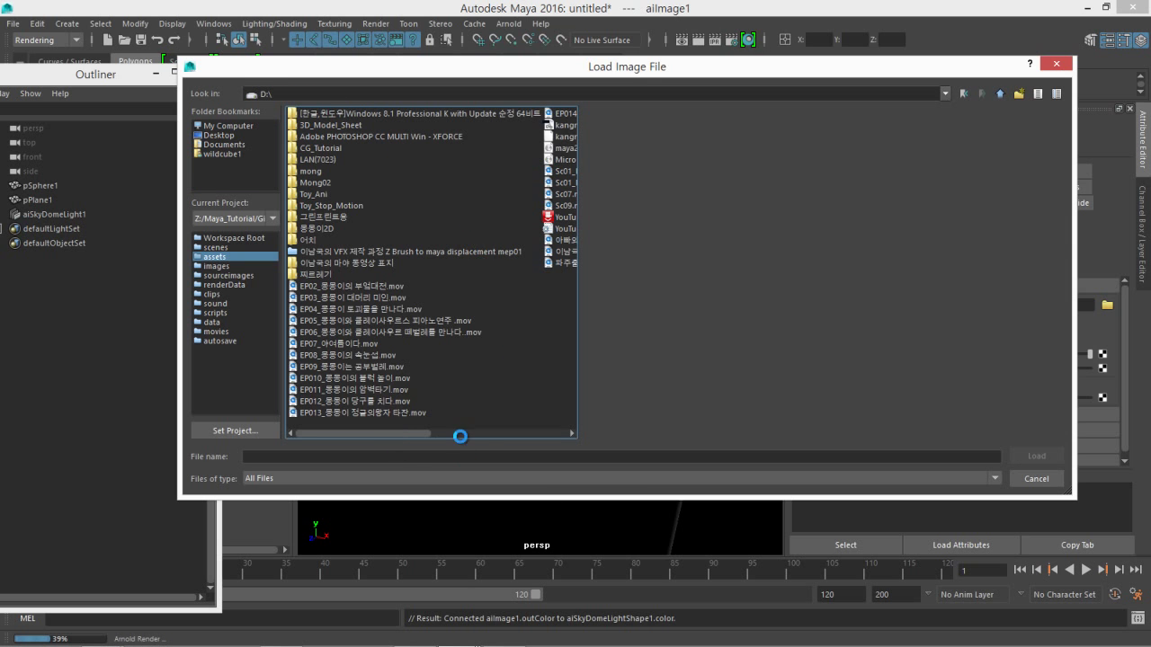
left_click(482, 435)
left_click(324, 126)
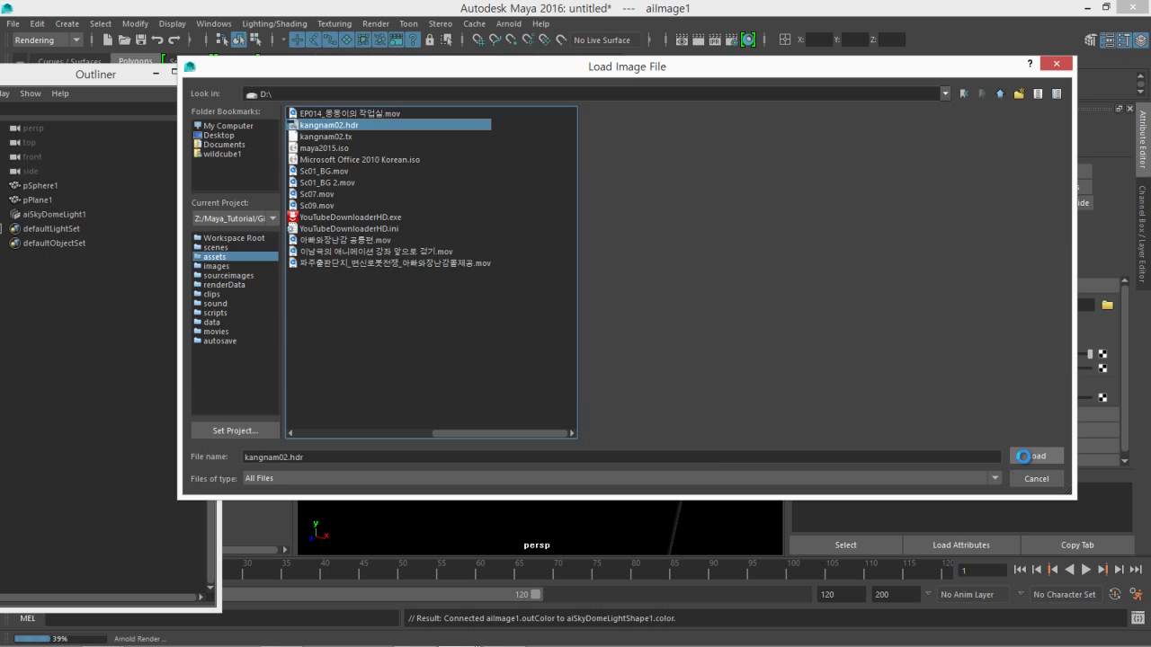
left_click(1036, 456)
- Move the Render View over the viewport, try a region render of the scene and close the window
left_click_drag(286, 101, 547, 130)
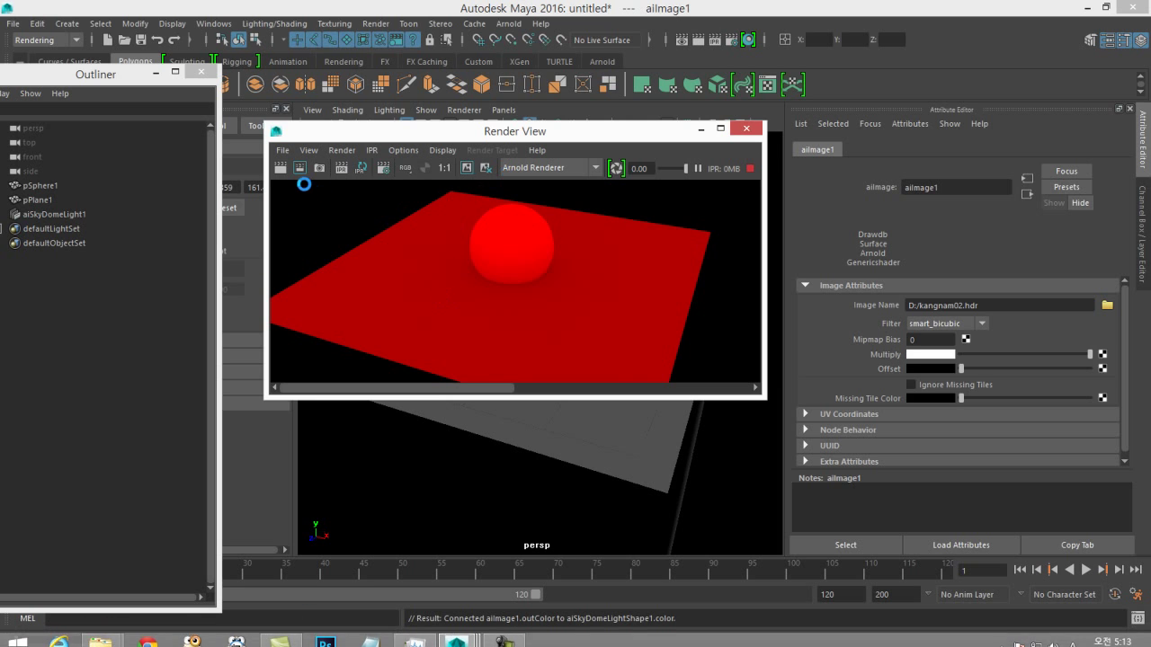
left_click(299, 166)
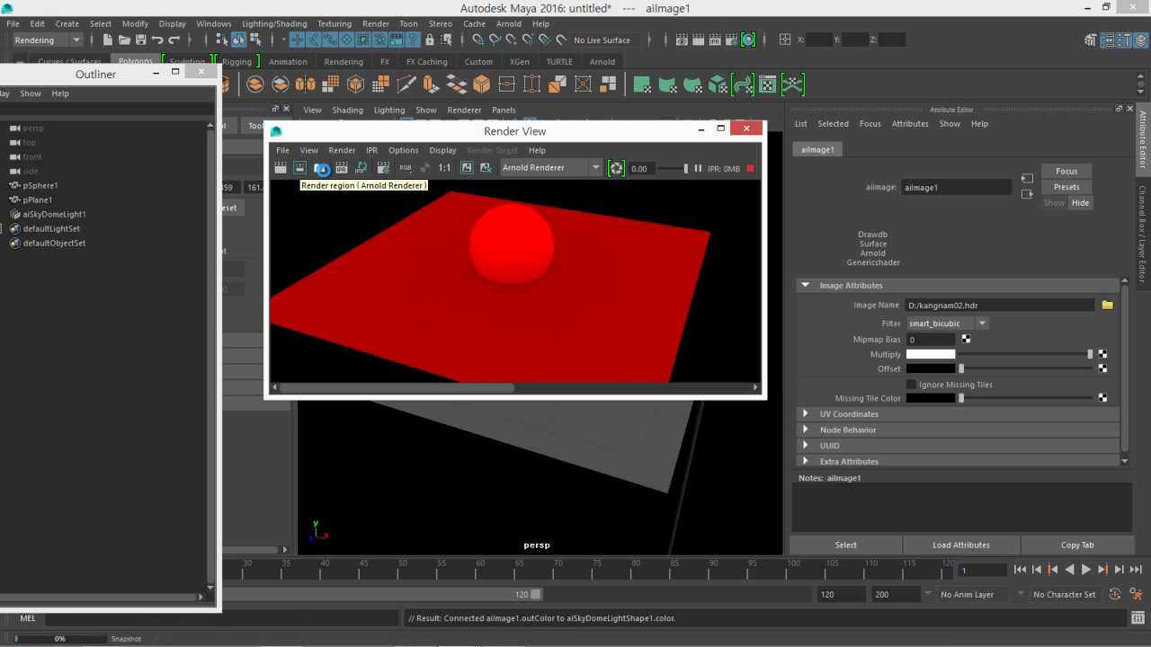
left_click(745, 129)
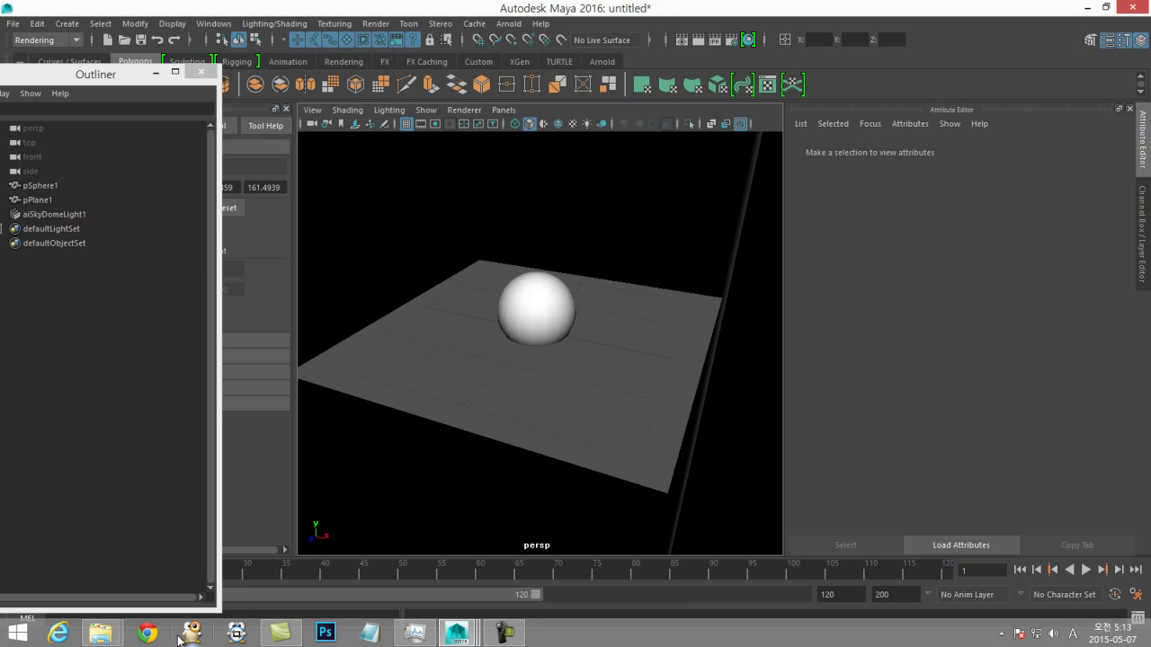
- Switch to File Explorer, open C:\solidangle\mtoadeploy\2016\bin and delete the existing kangnam02.tx file
left_click(101, 633)
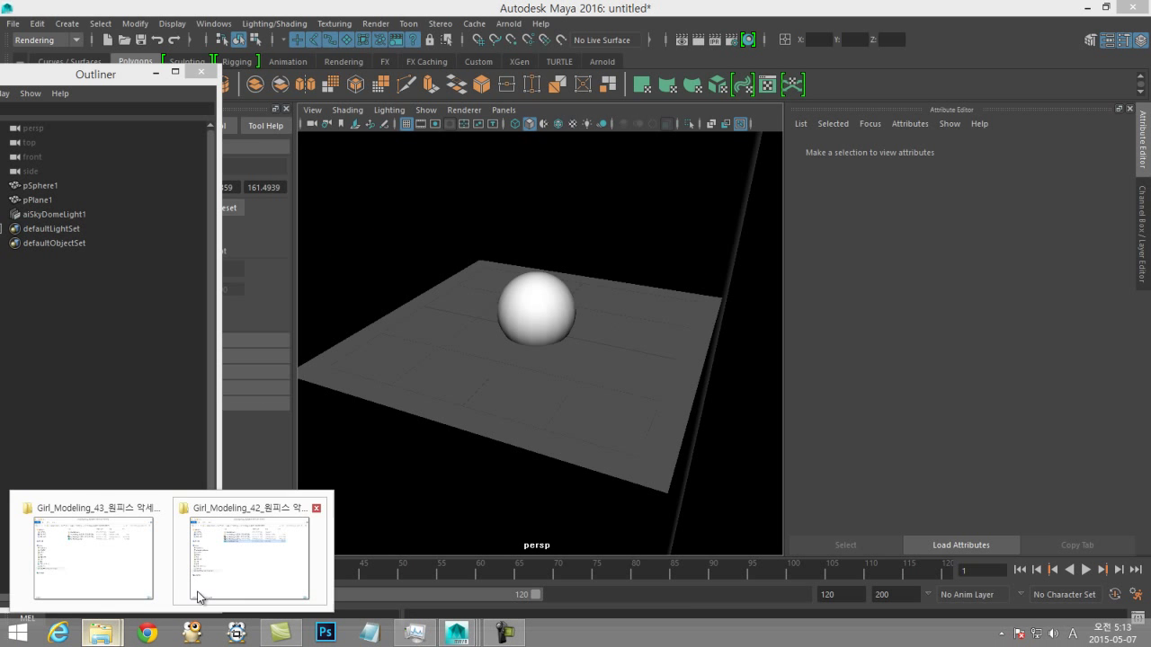
left_click(202, 589)
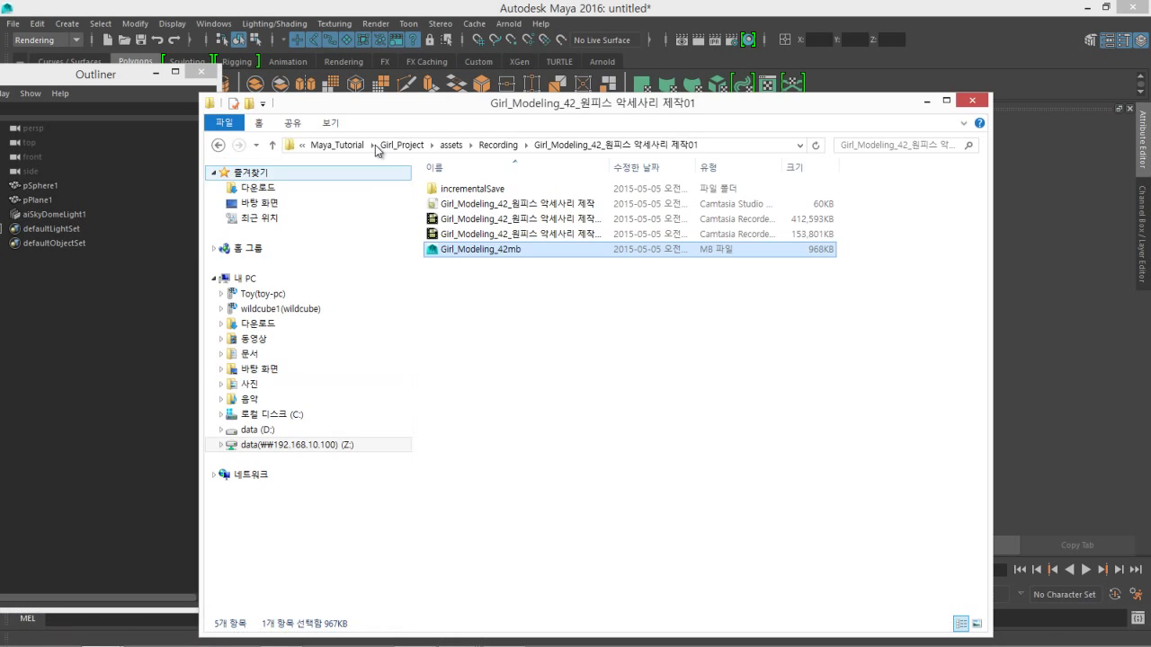
left_click_drag(386, 116, 396, 114)
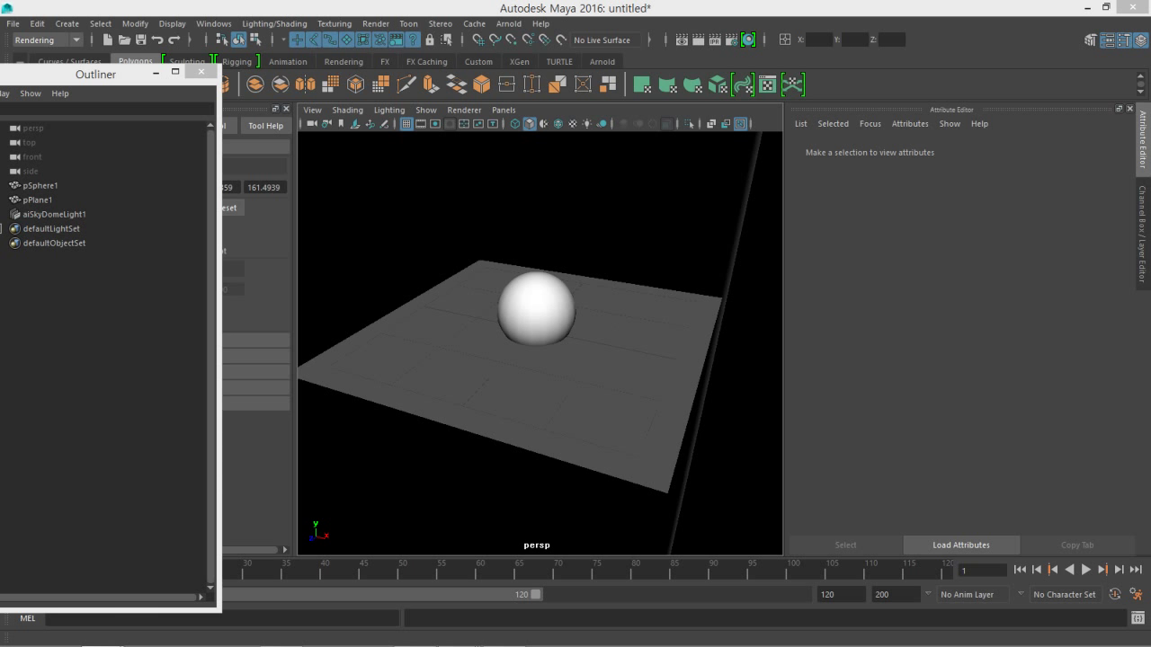
left_click_drag(1150, 151, 434, 66)
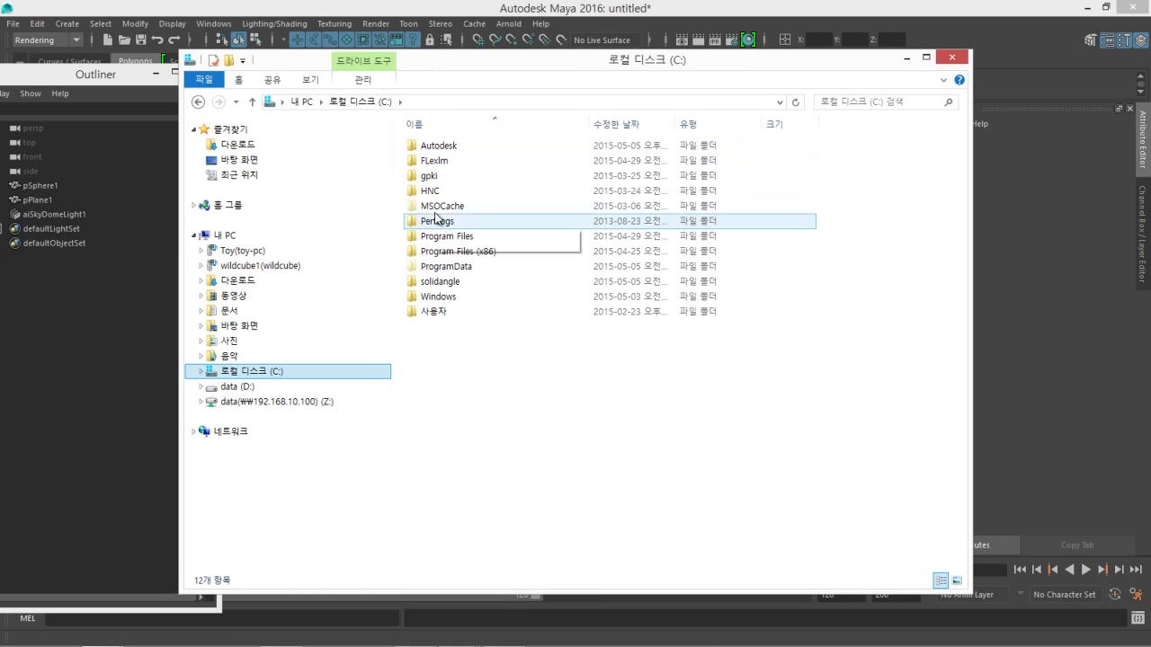
double_click(439, 285)
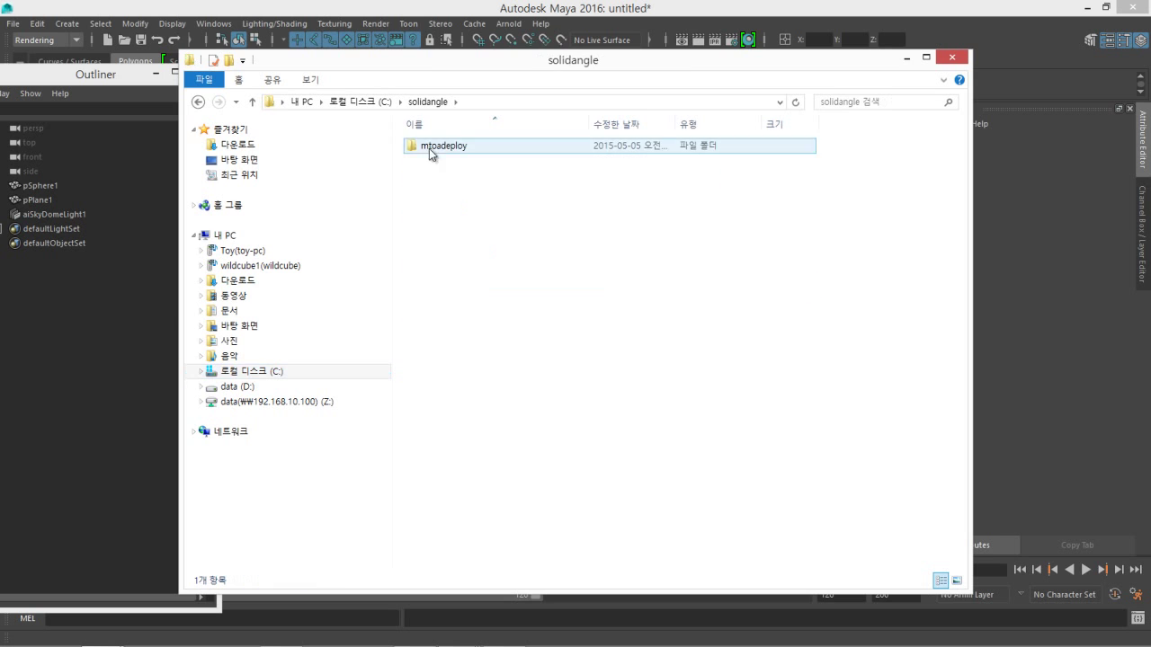
double_click(426, 146)
double_click(428, 146)
left_click(432, 148)
double_click(432, 148)
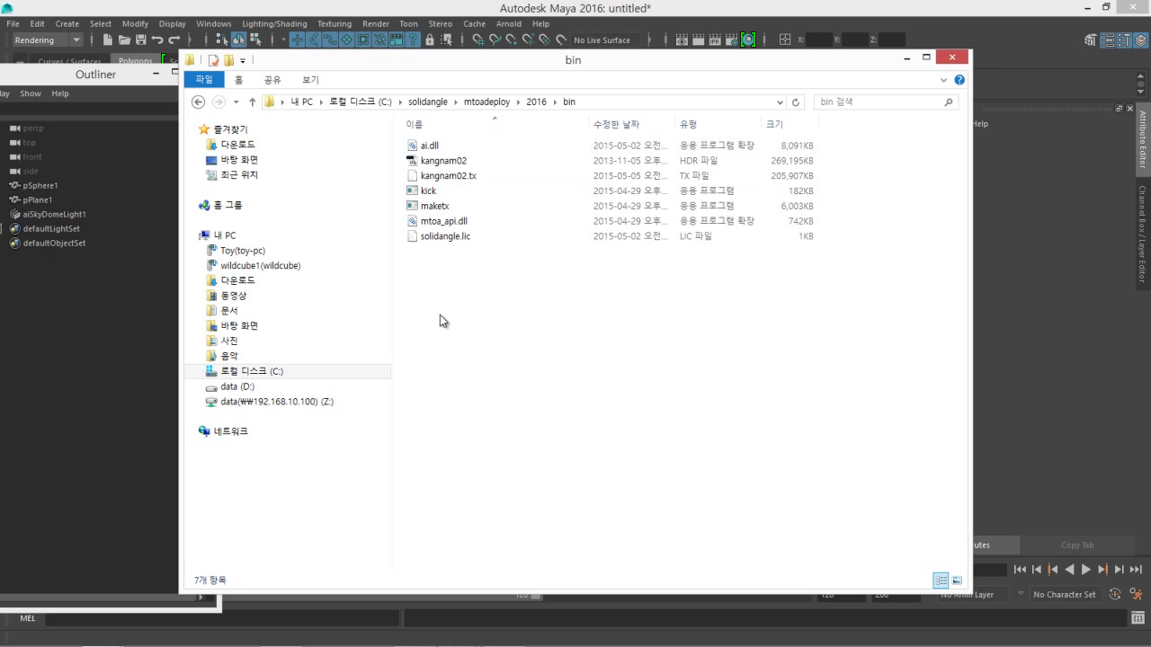
left_click(450, 176)
key("Delete")
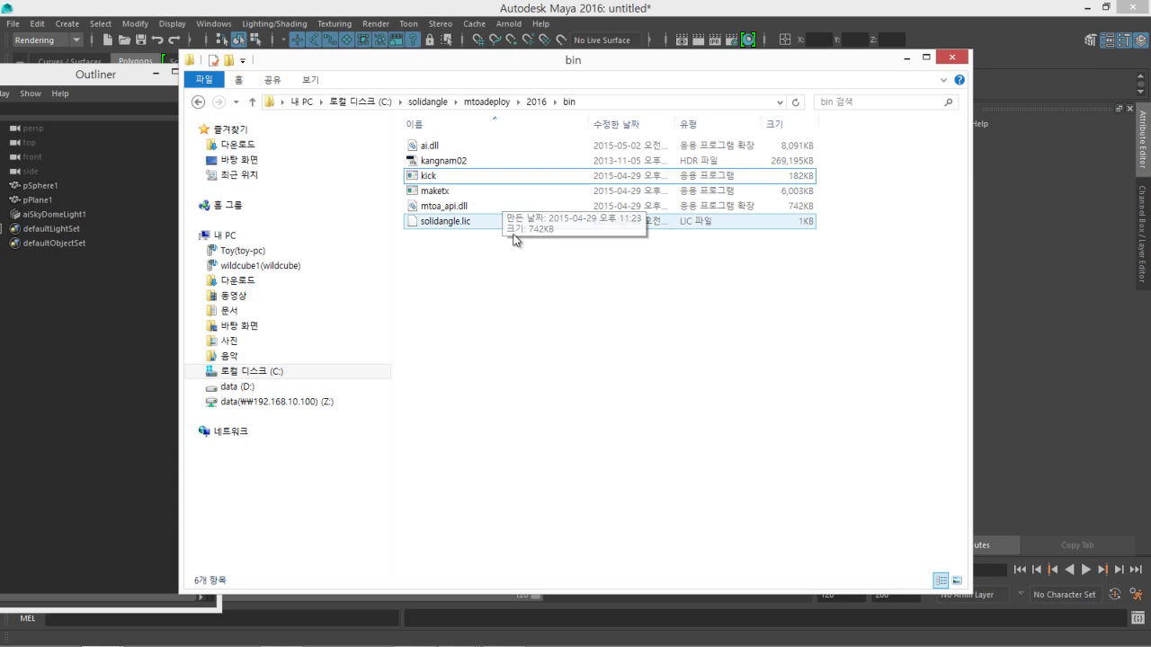
- Convert the kangnam02 HDR file to a .tx texture with maketx and minimize the folder window
left_click(453, 190)
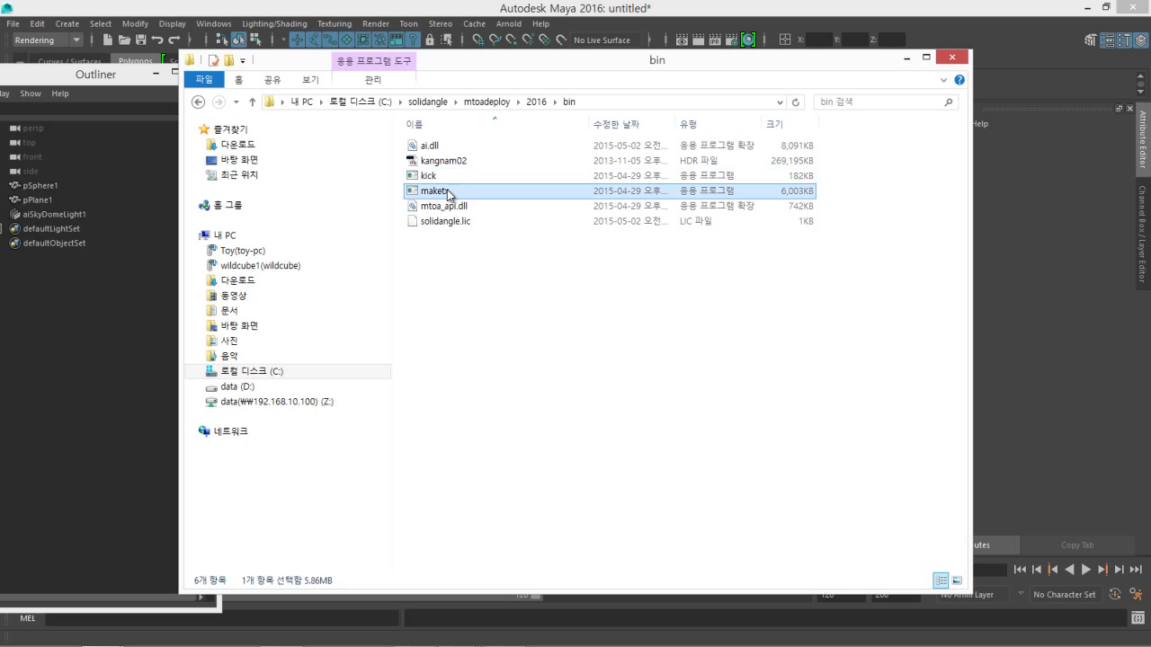
left_click(444, 162)
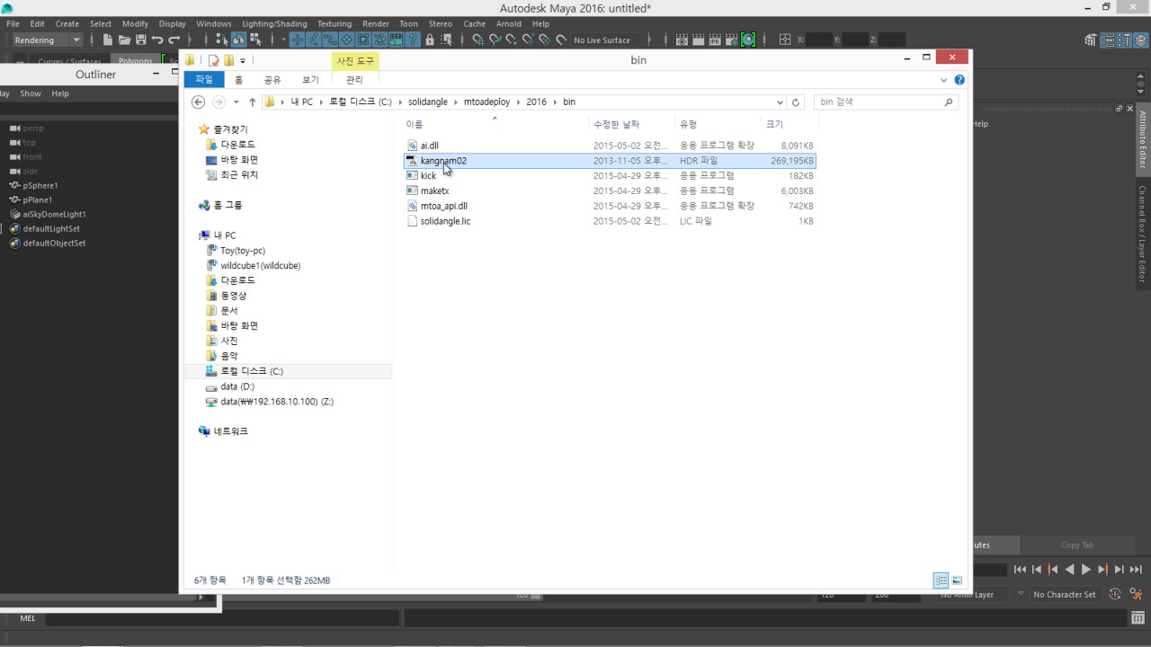
left_click_drag(443, 163, 504, 191)
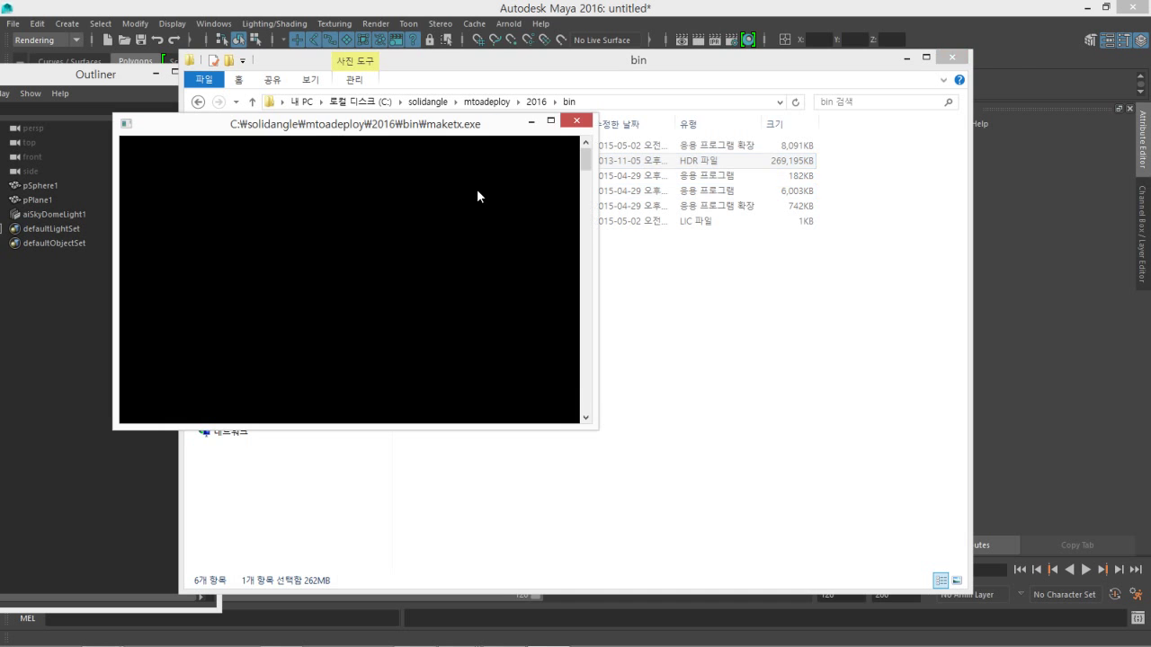
left_click_drag(326, 131, 828, 79)
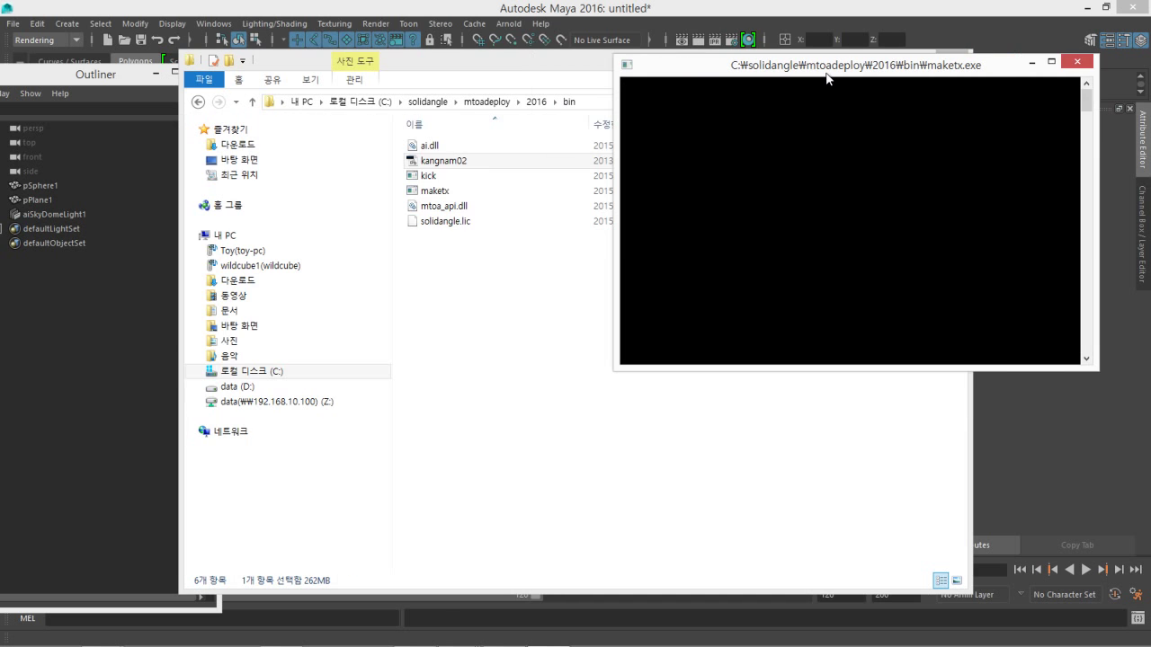
left_click(425, 166)
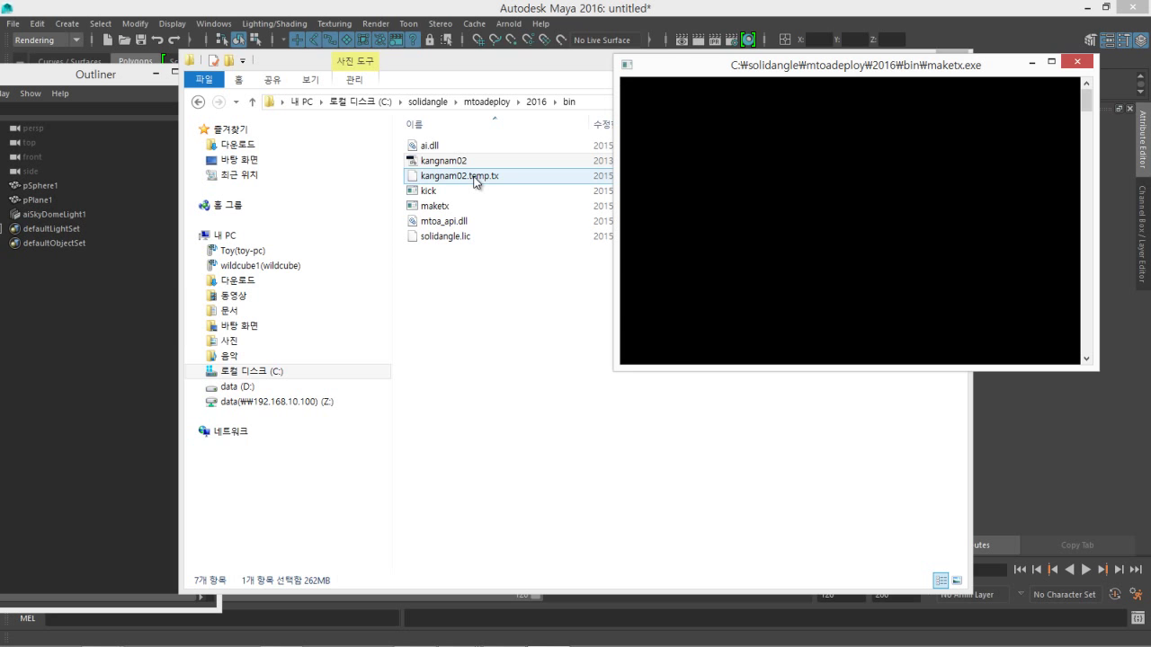
left_click(460, 177)
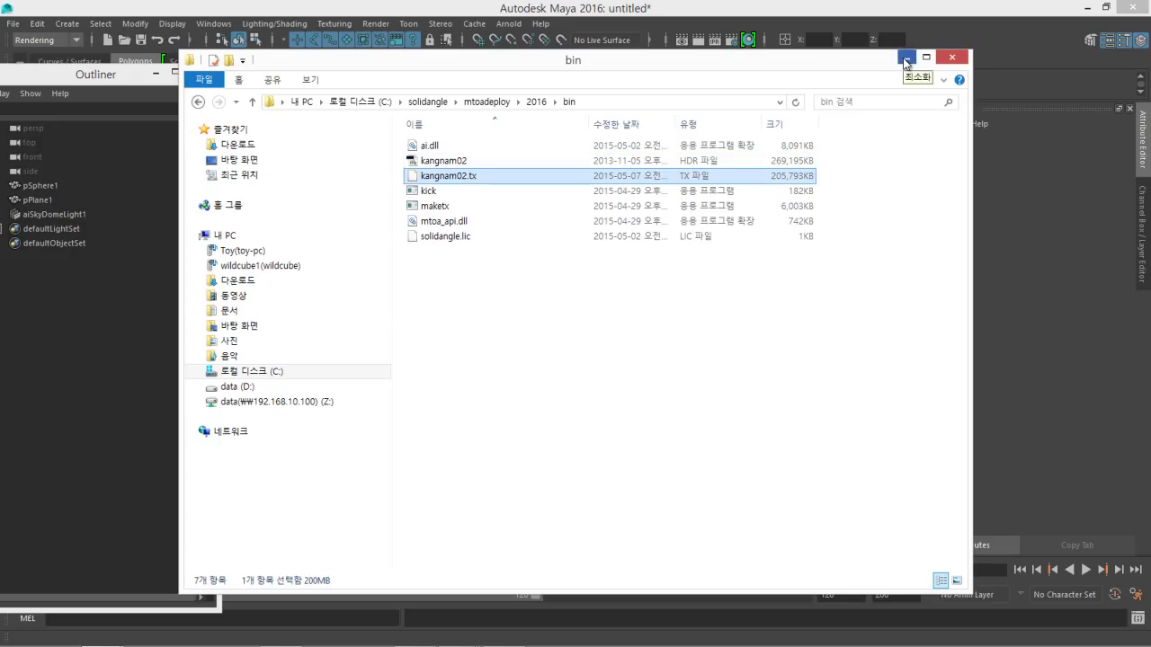
left_click(906, 60)
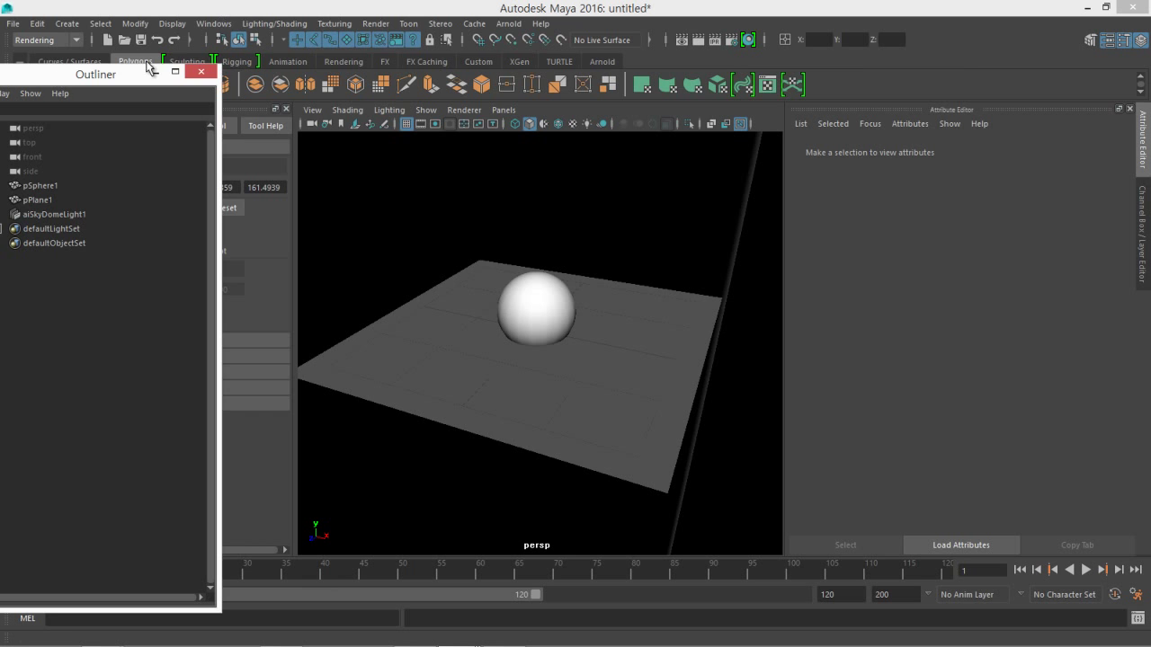
- Set the image of the aiImage texture on aiSkyDomeLight1's color to kangnam02.tx from the D: drive
left_click_drag(170, 72, 282, 72)
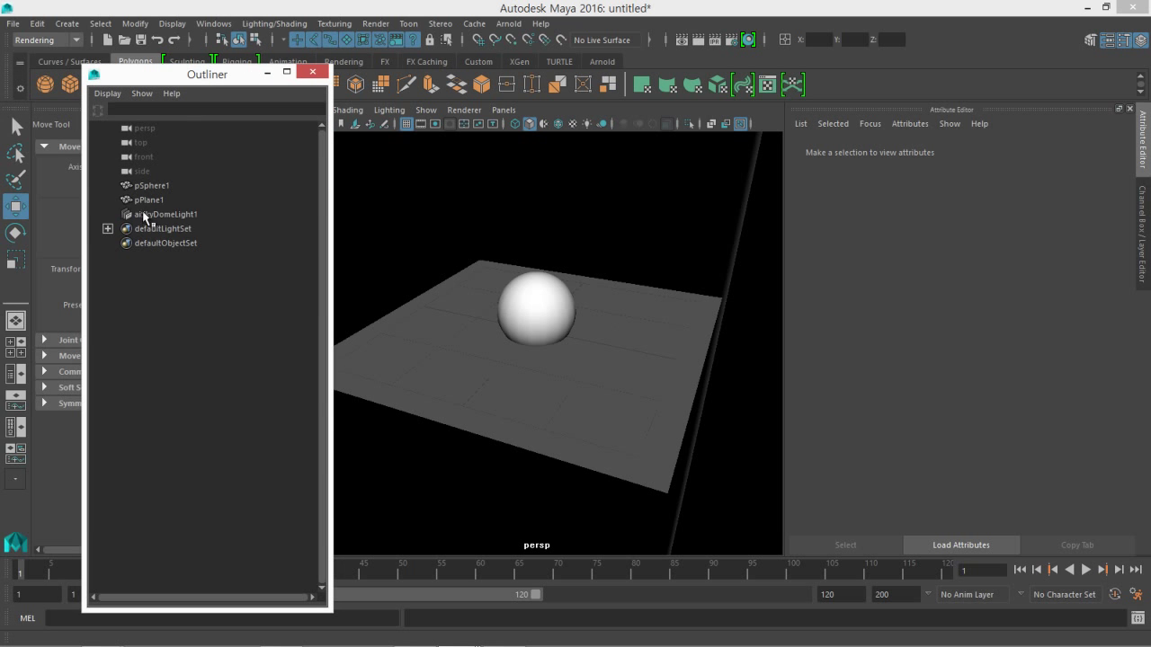
left_click(146, 215)
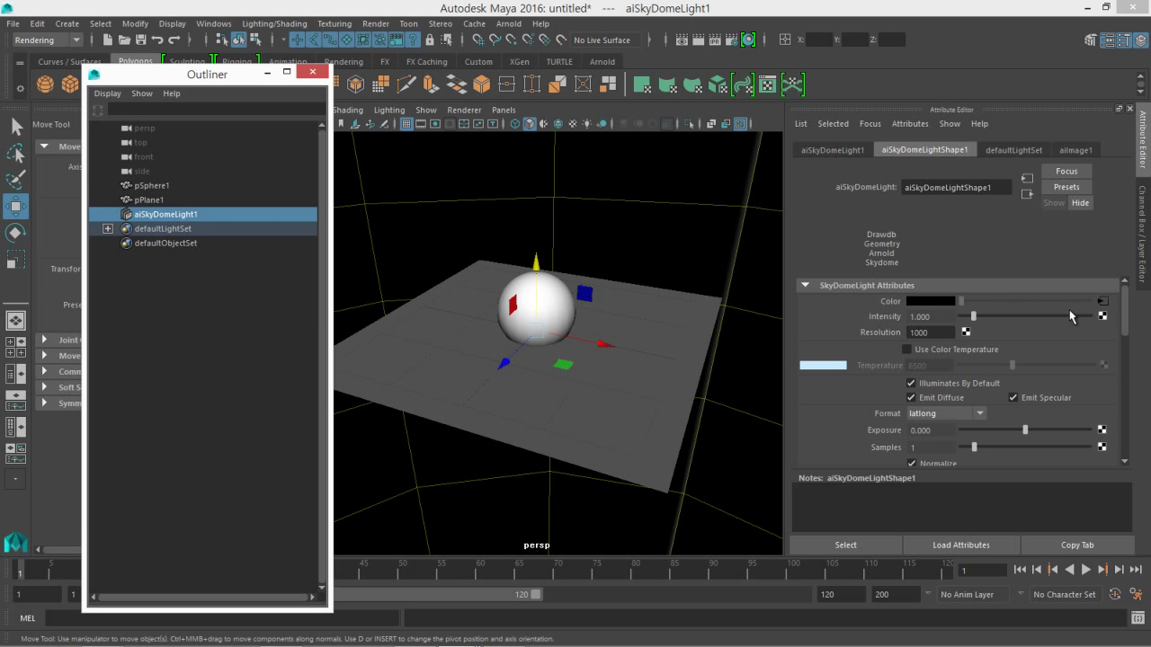
left_click(1102, 301)
left_click(1107, 306)
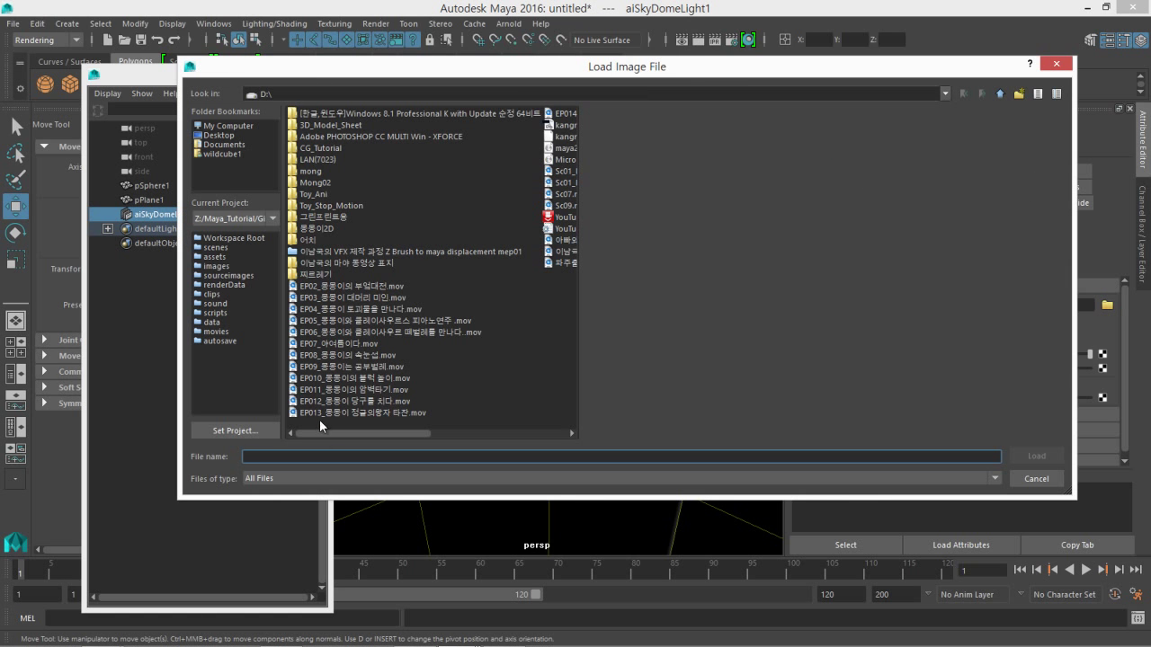
left_click_drag(352, 432, 446, 426)
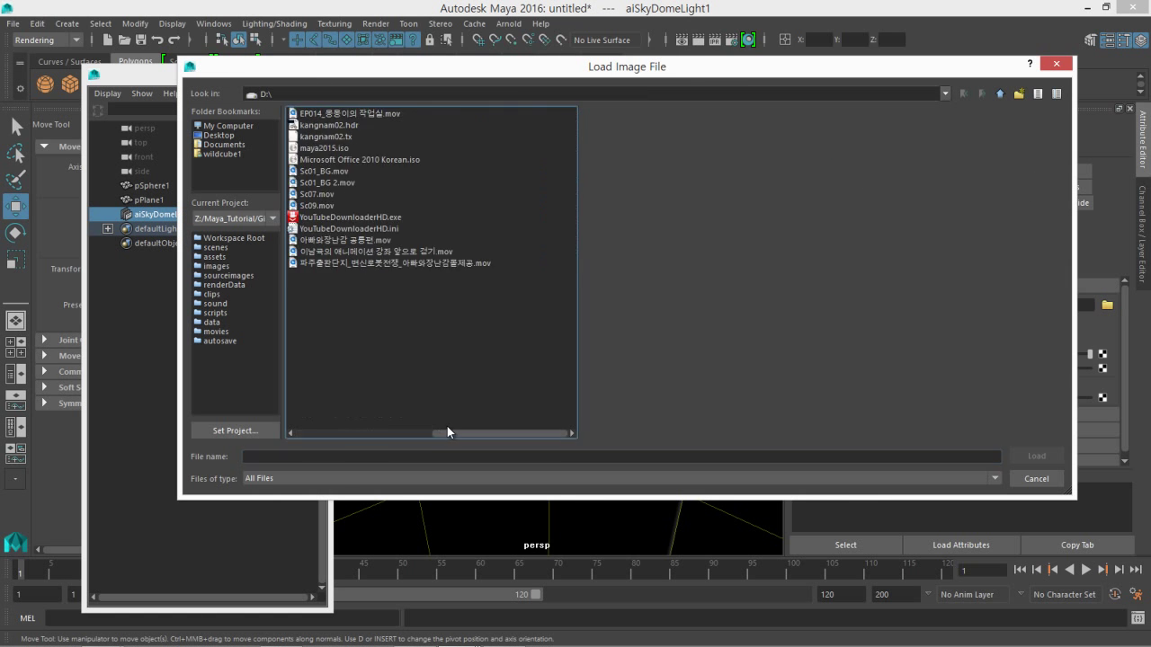
left_click(347, 136)
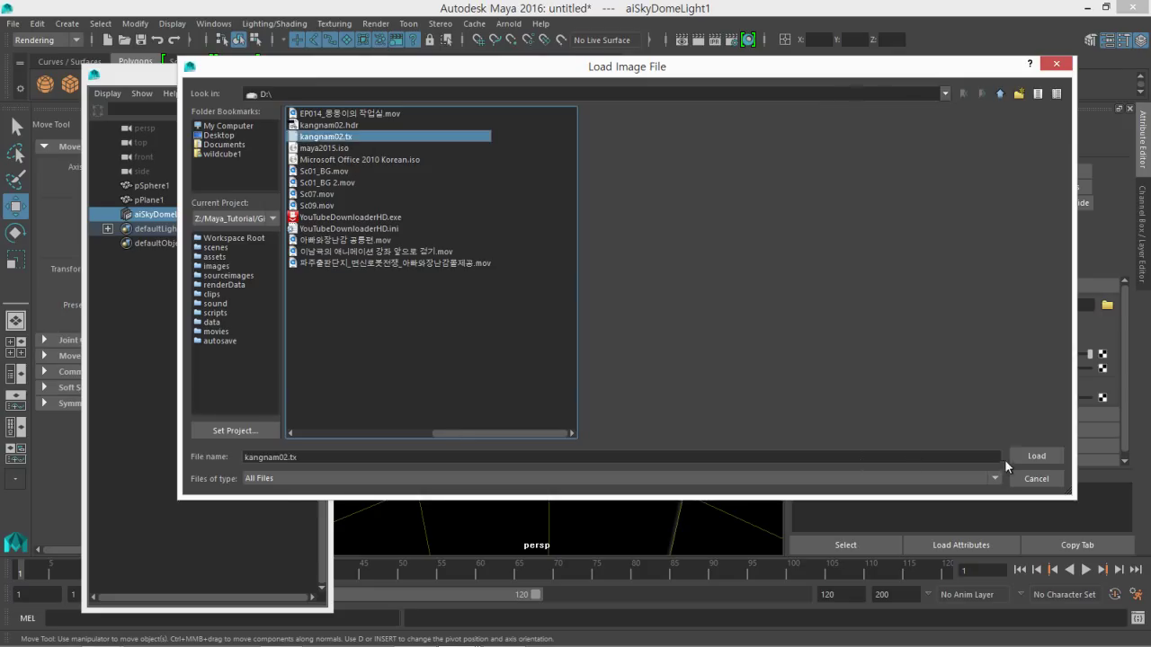
left_click(1034, 455)
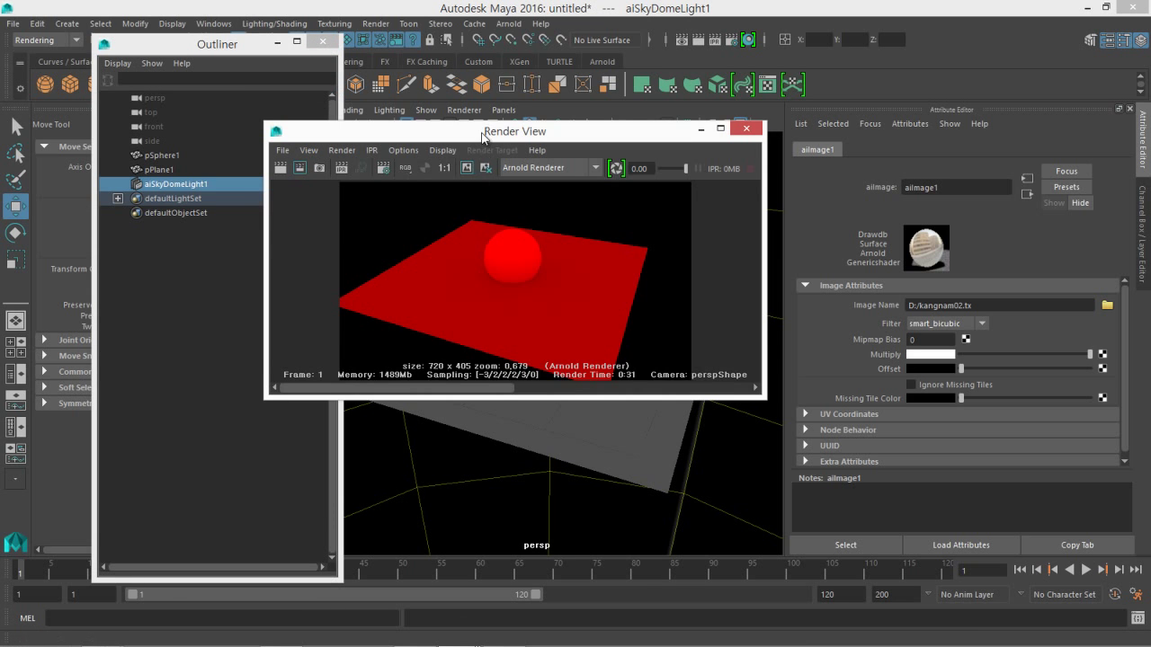
- Move the Render View up over the Outliner's edge, start an IPR render of the scene and enlarge the rendered image
left_click_drag(483, 135, 427, 108)
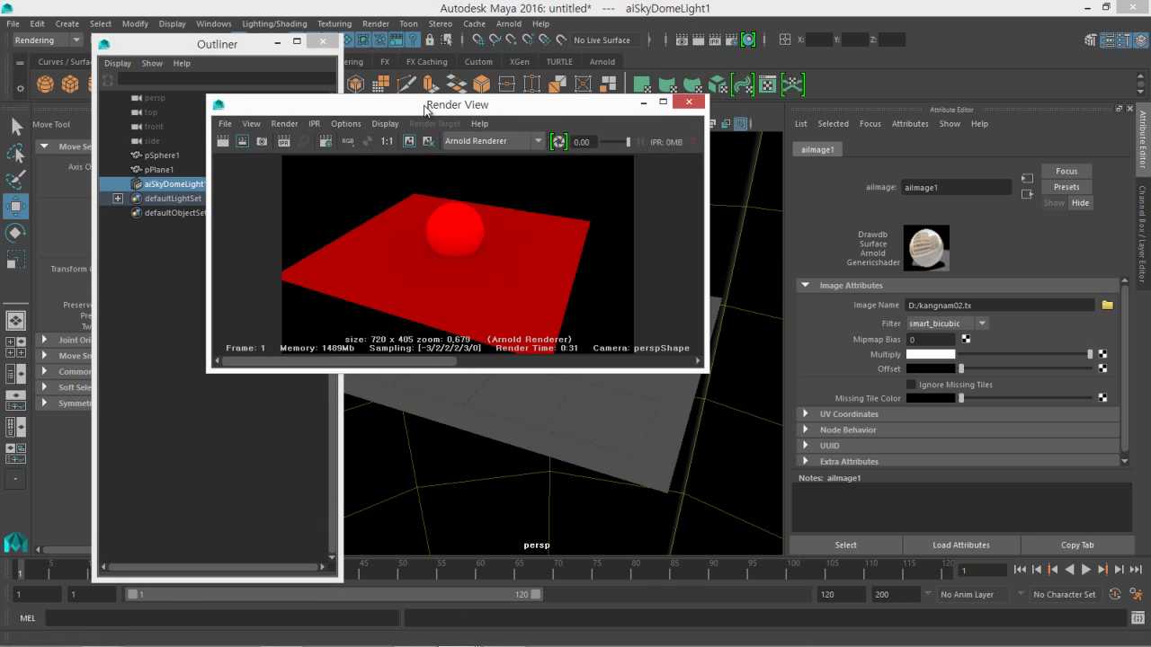
left_click(285, 144)
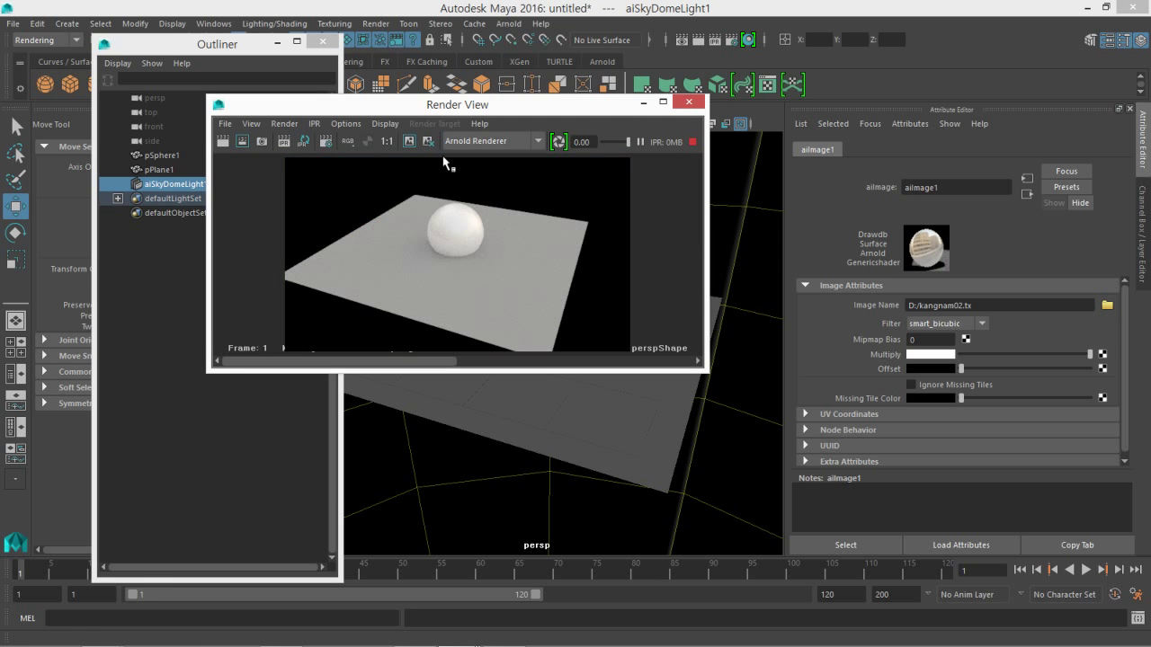
scroll(441, 218, "up", 2)
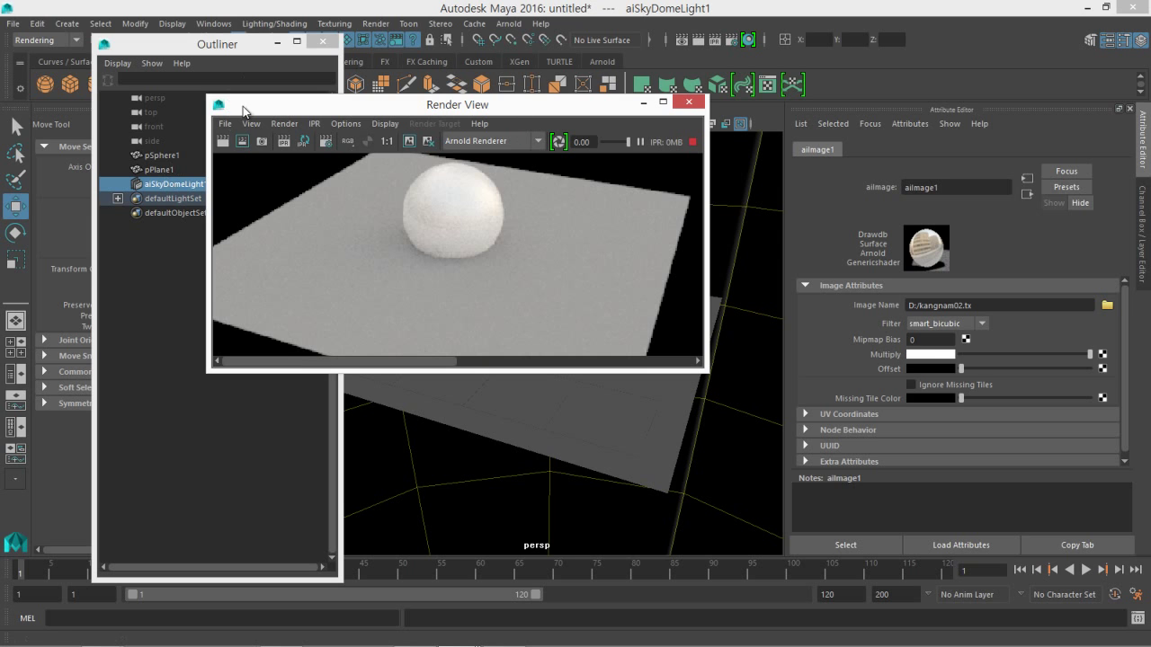
- Open Hypershade, select the aiStandard1 material to load its attributes, and minimize the Hypershade window
left_click(210, 24)
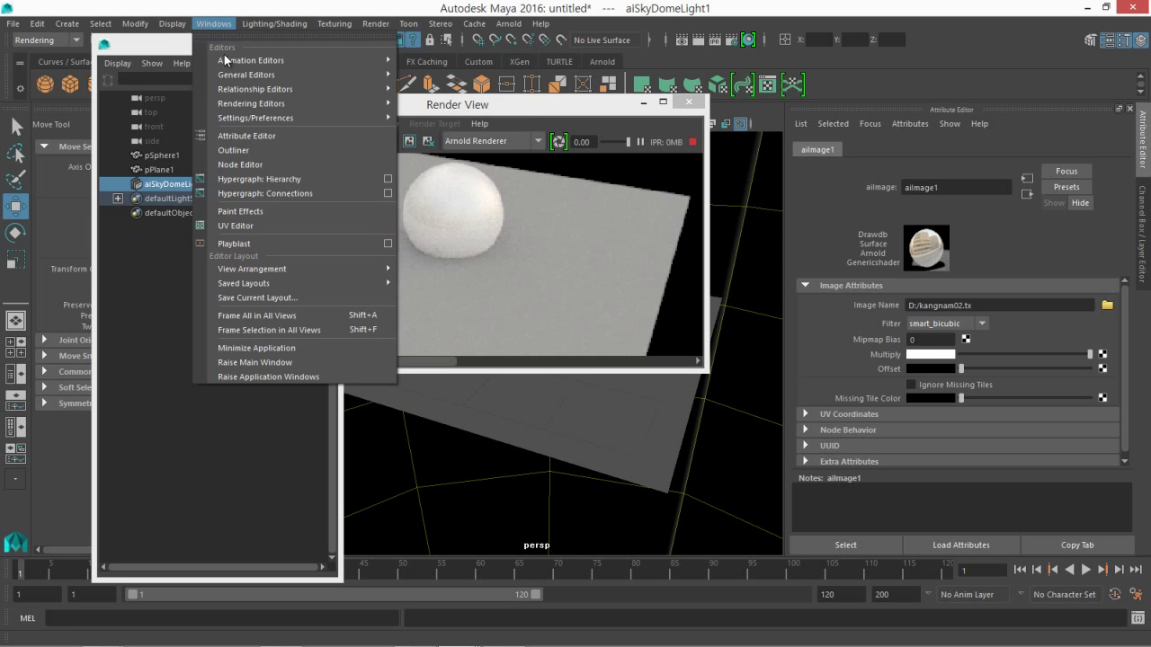
mouse_move(238, 90)
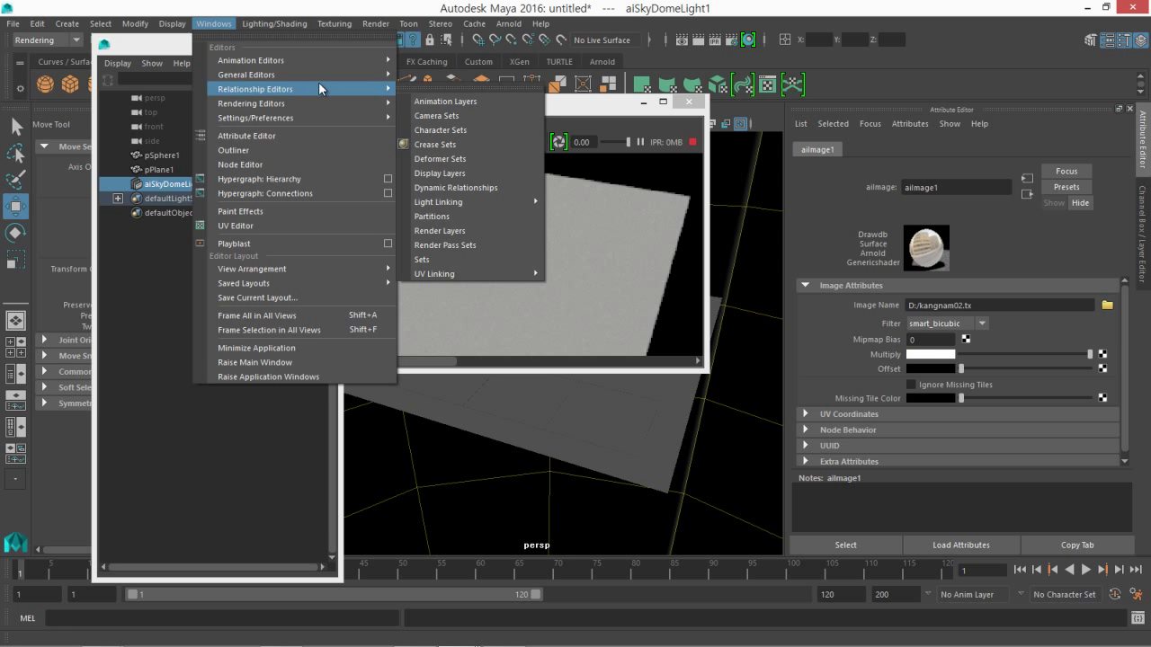
mouse_move(319, 102)
left_click(479, 141)
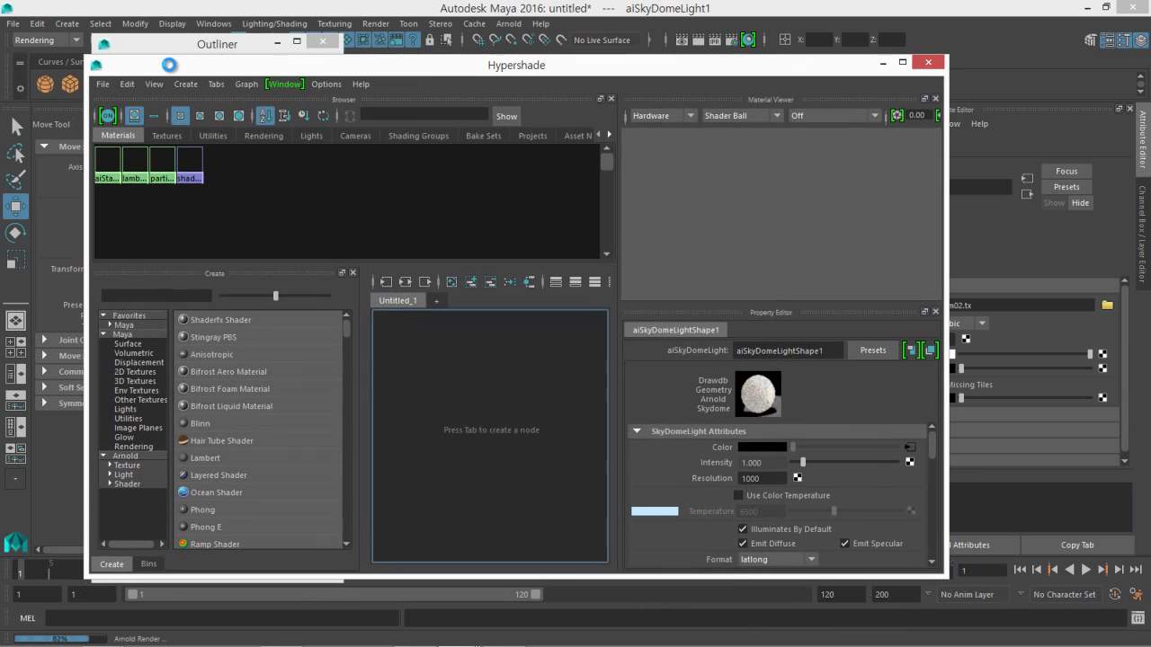
left_click(118, 175)
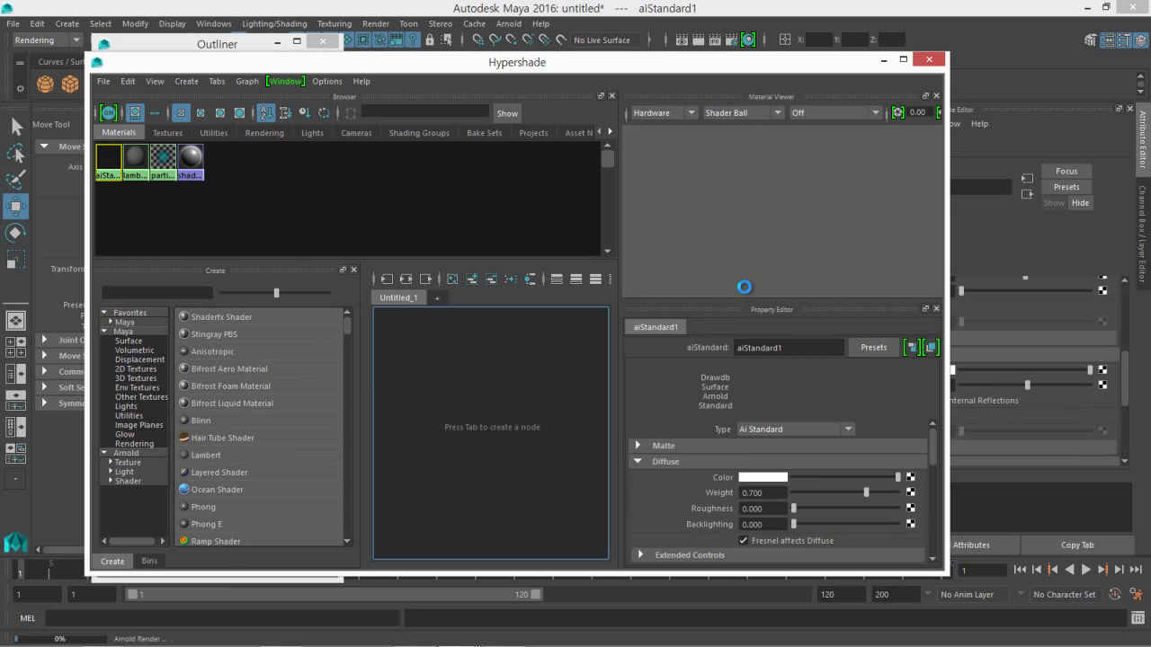
left_click_drag(821, 66, 685, 50)
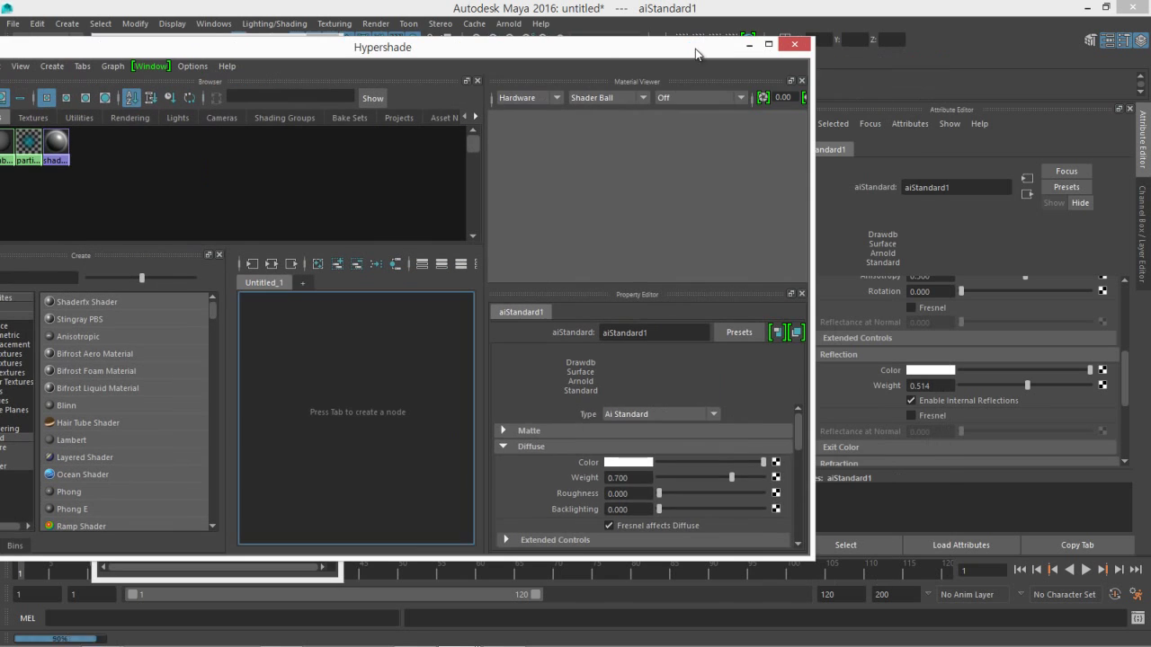
scroll(580, 437, "down", 3)
scroll(580, 436, "up", 3)
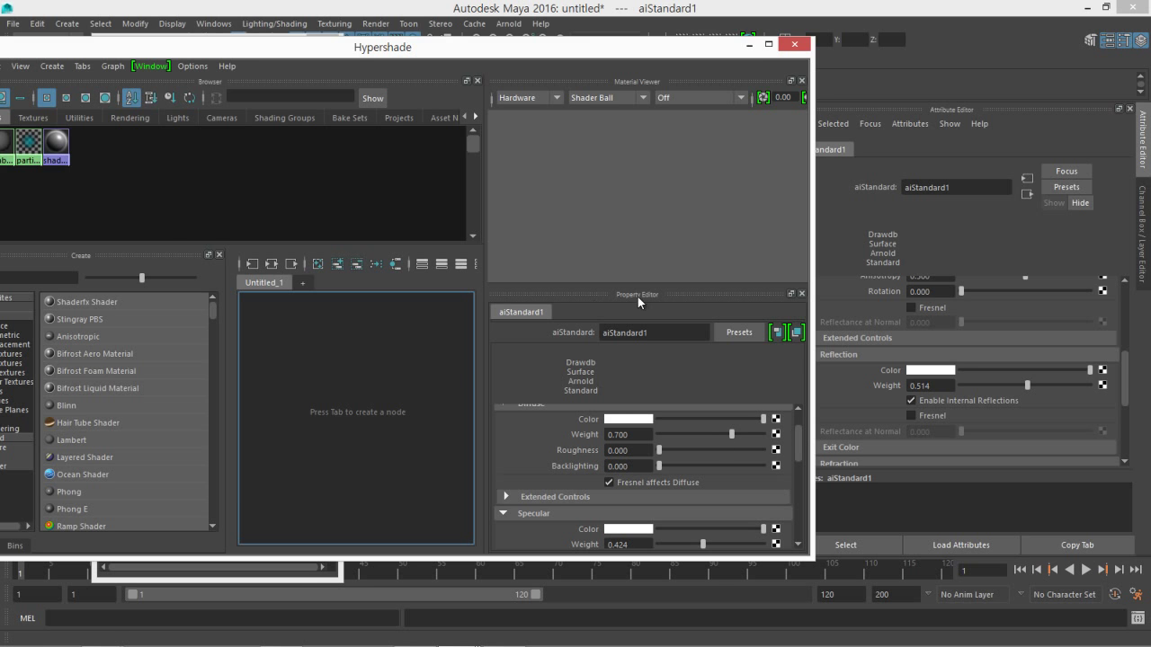
left_click(749, 44)
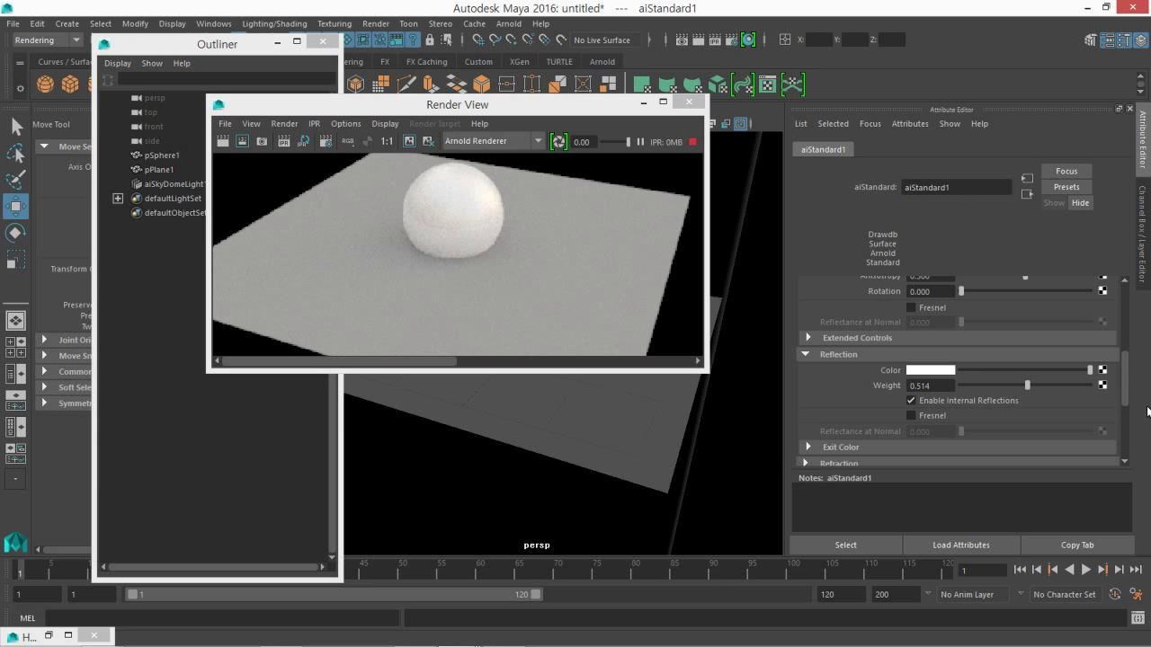
- Set the Specular Weight of aiStandard1 to about 0.938 and its Specular Roughness to 0
left_click_drag(1126, 388, 1126, 353)
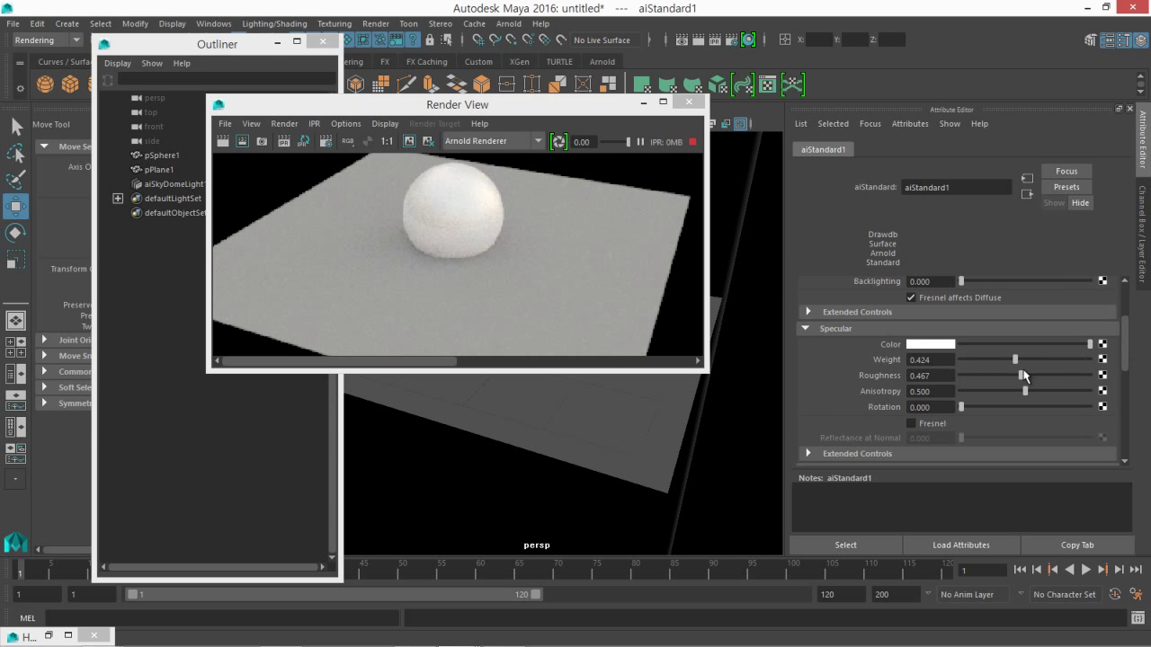
left_click_drag(1032, 360, 1081, 354)
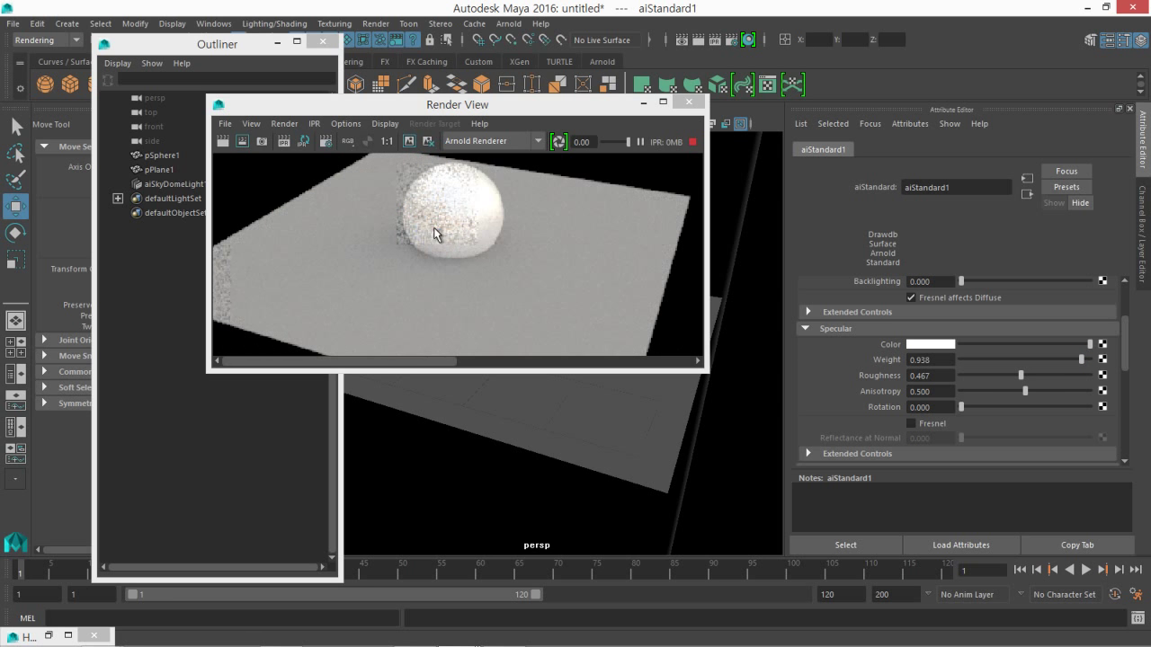
left_click_drag(1021, 376, 958, 376)
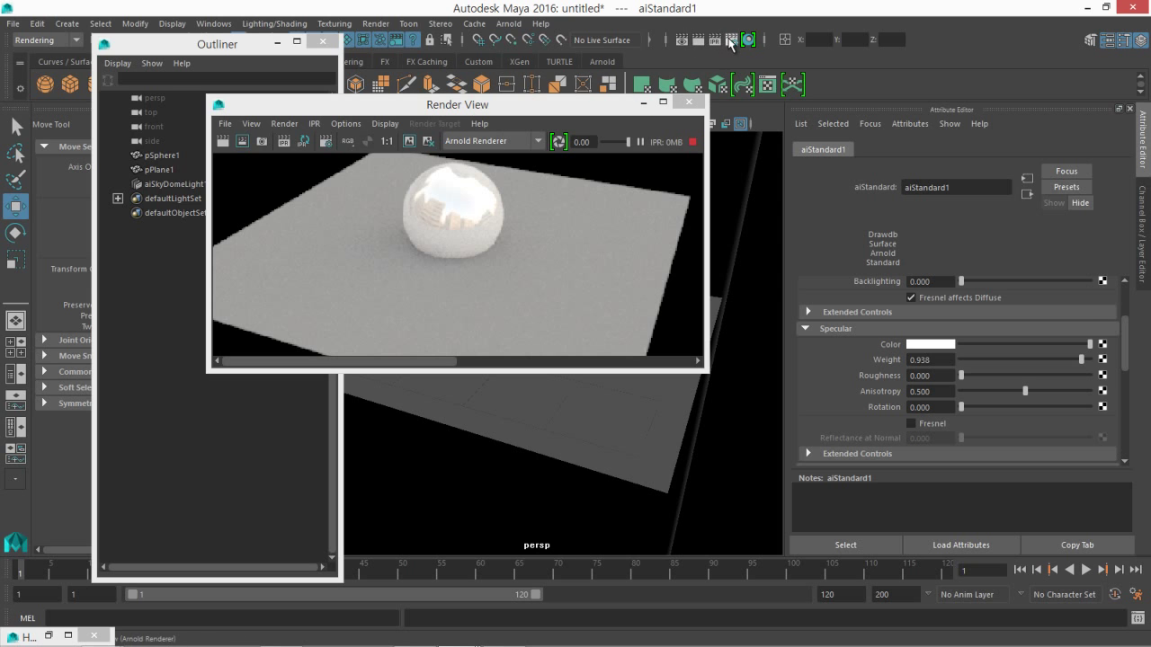
- Raise the Arnold Camera (AA) samples to 5 in the Render Settings, rerun the IPR render and close the settings
left_click(730, 40)
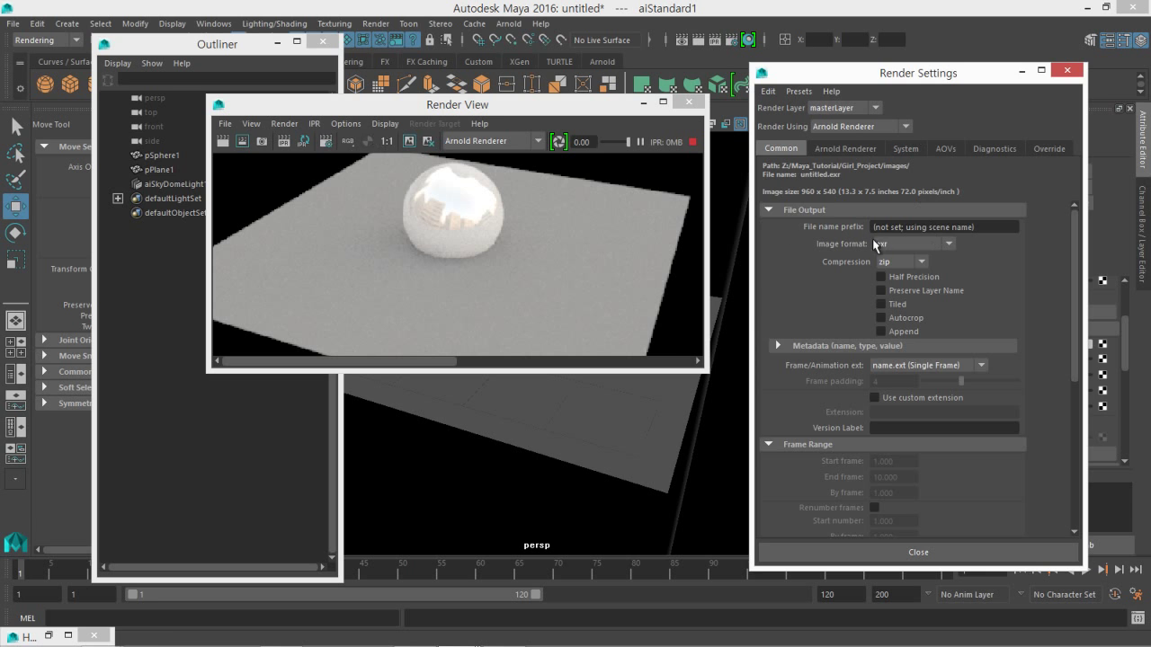
left_click(836, 149)
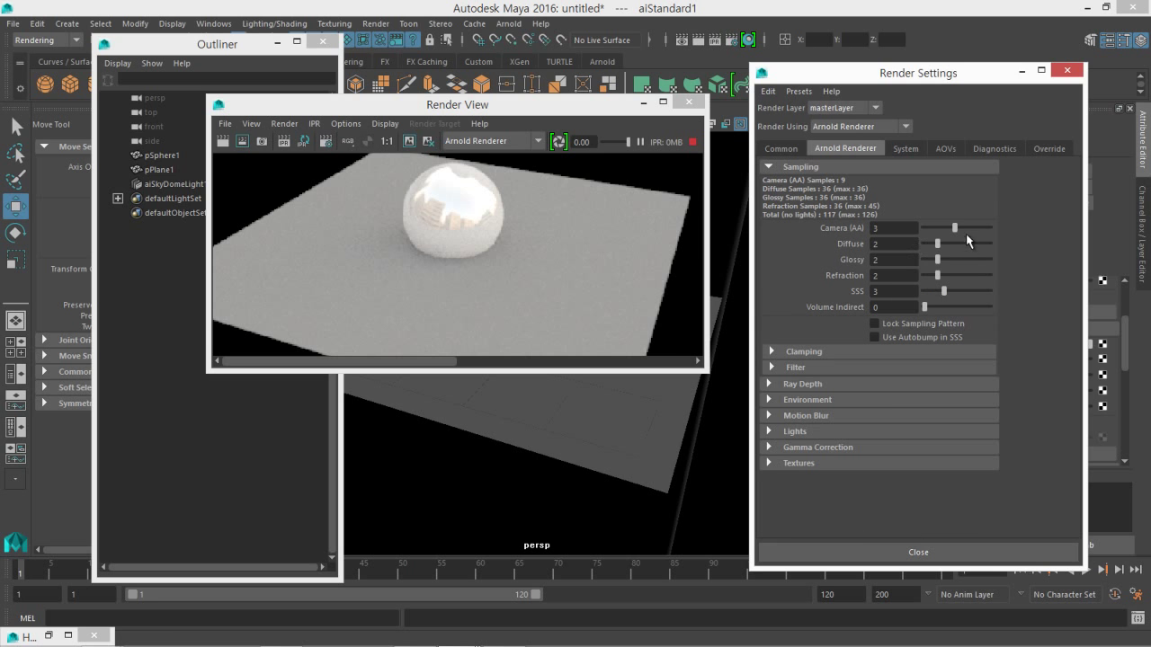
left_click_drag(955, 225, 963, 231)
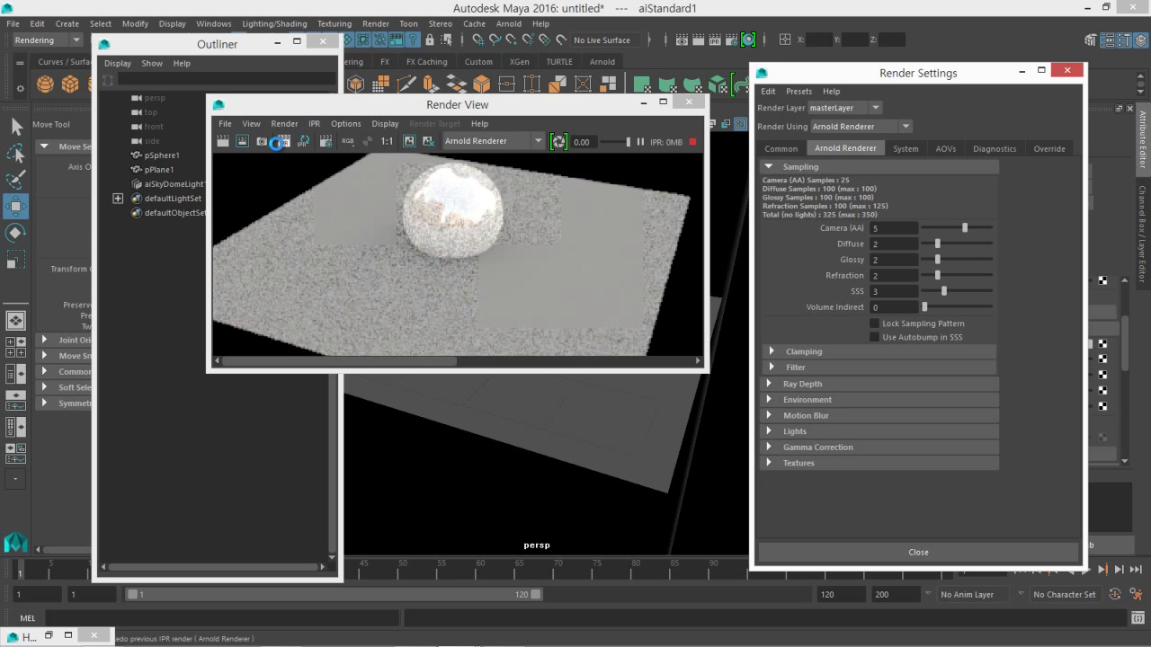
left_click(284, 143)
left_click(284, 143)
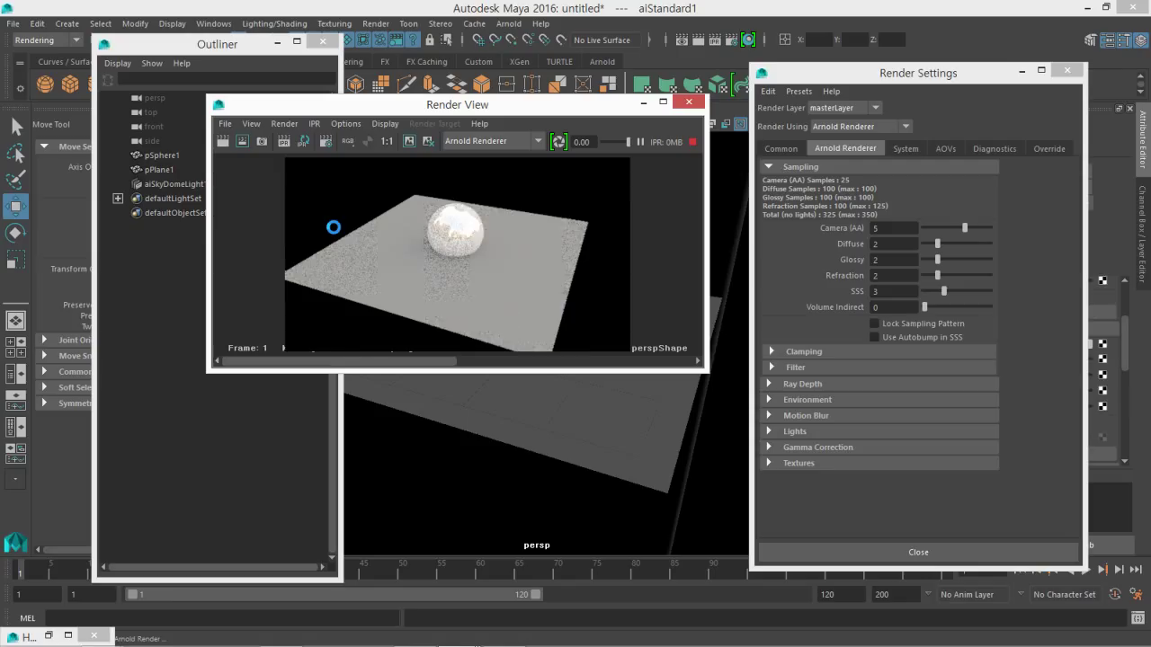
scroll(333, 227, "up", 3)
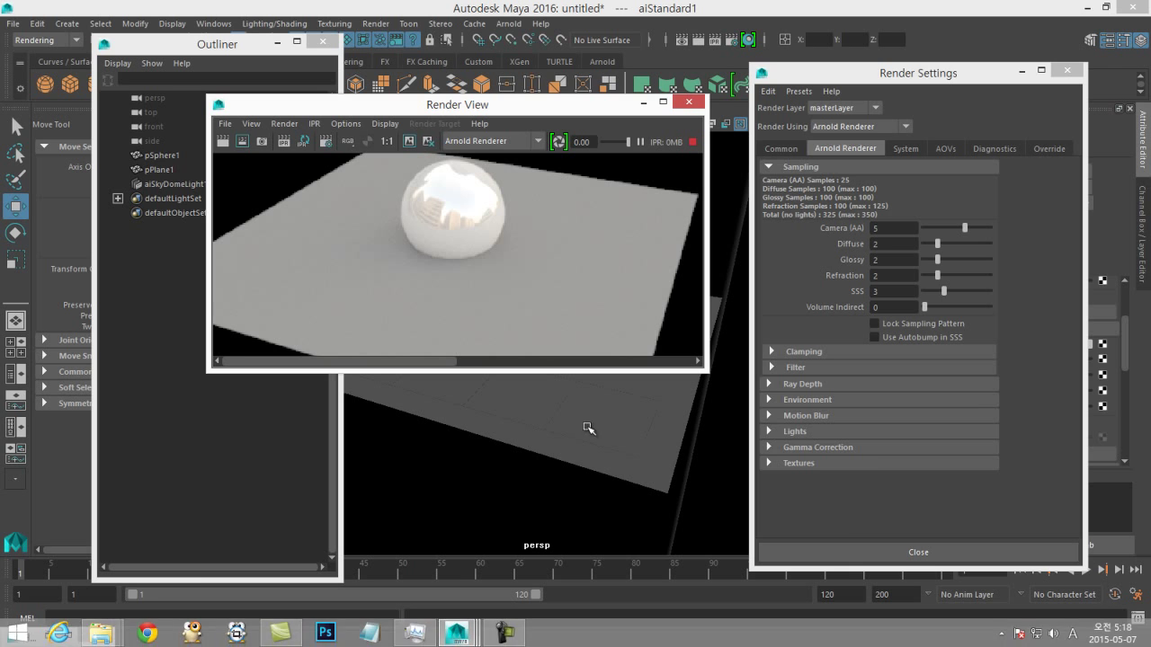
left_click(1066, 70)
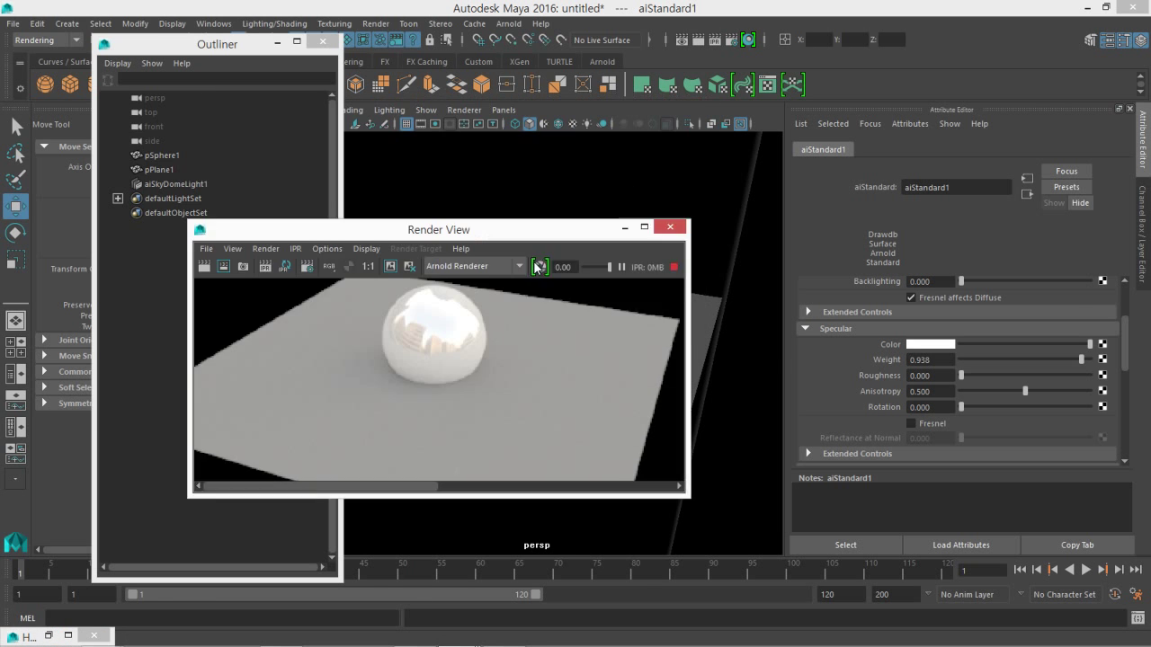
- Select aiSkyDomeLight1 to show its attributes and move the Render View beside the Attribute Editor
left_click(537, 268)
left_click(176, 184)
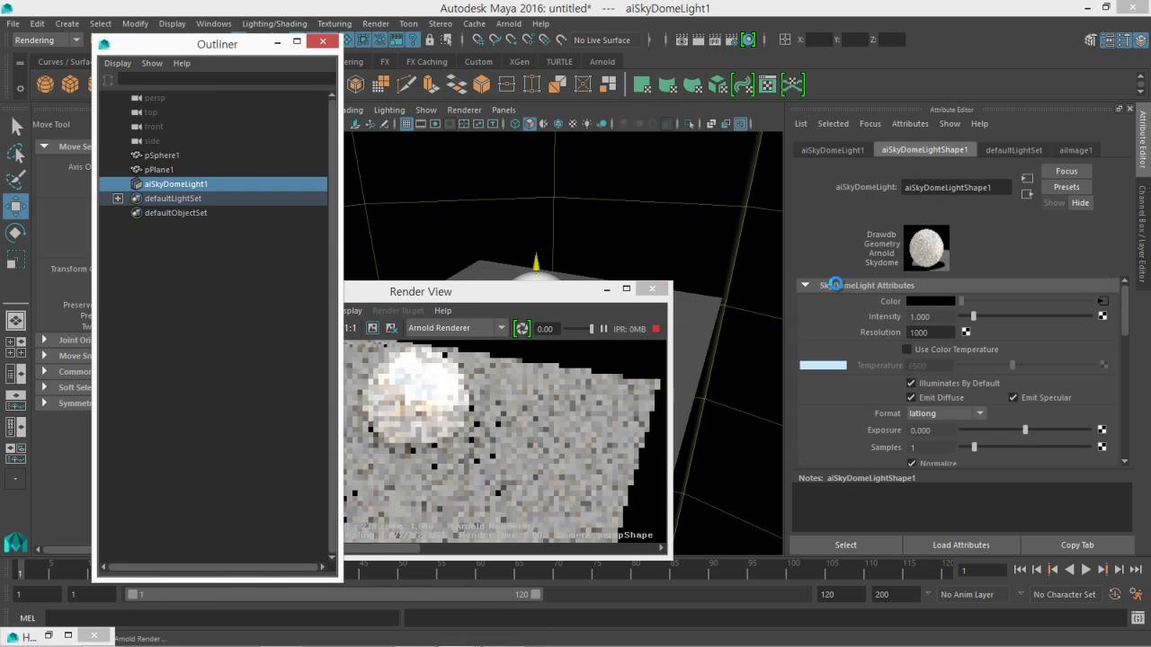
left_click_drag(543, 294, 642, 299)
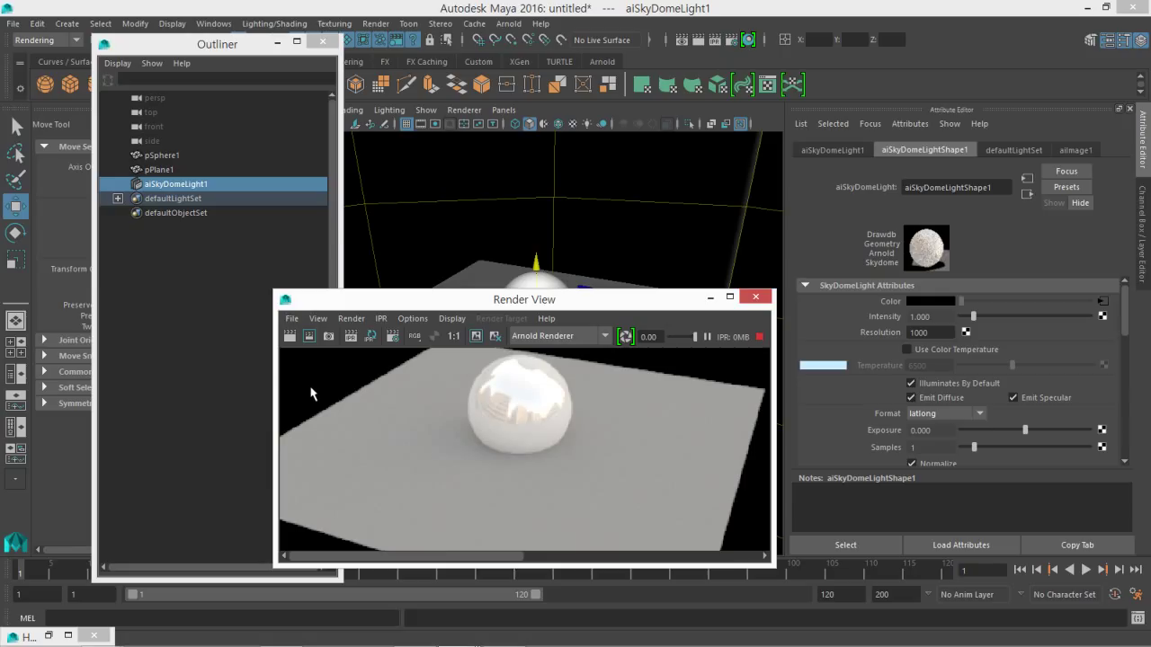
- Create a Sky Shader as the Arnold environment background in the Render Settings and minimize the settings window
left_click(731, 40)
left_click_drag(805, 86, 530, 23)
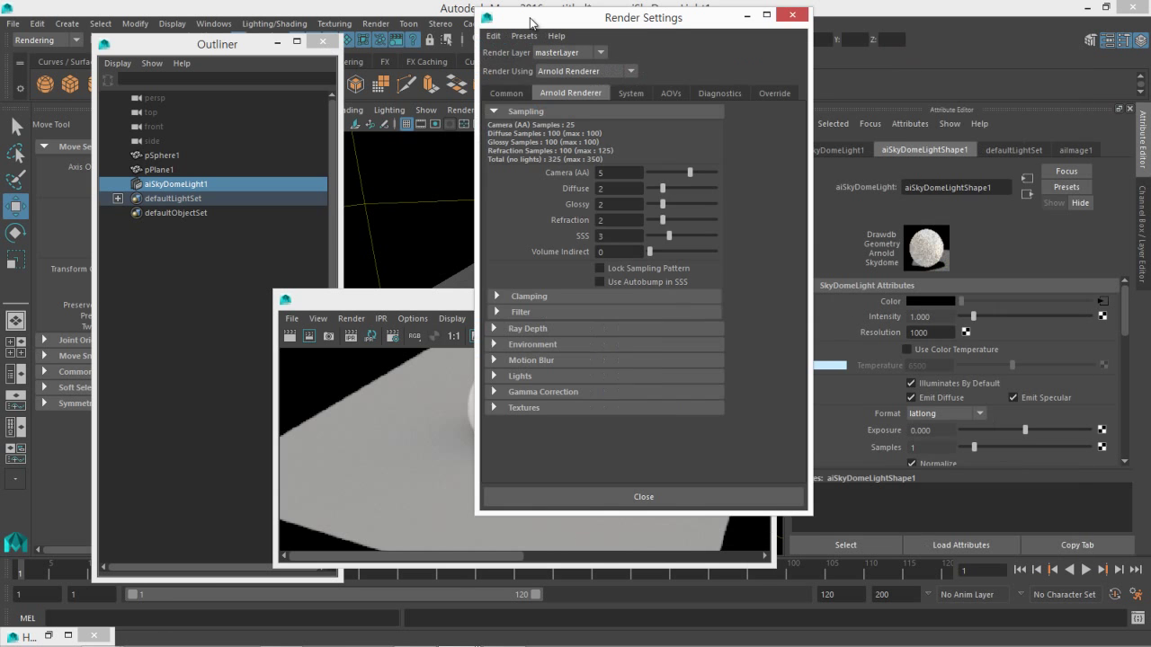
left_click(508, 94)
scroll(543, 337, "down", 5)
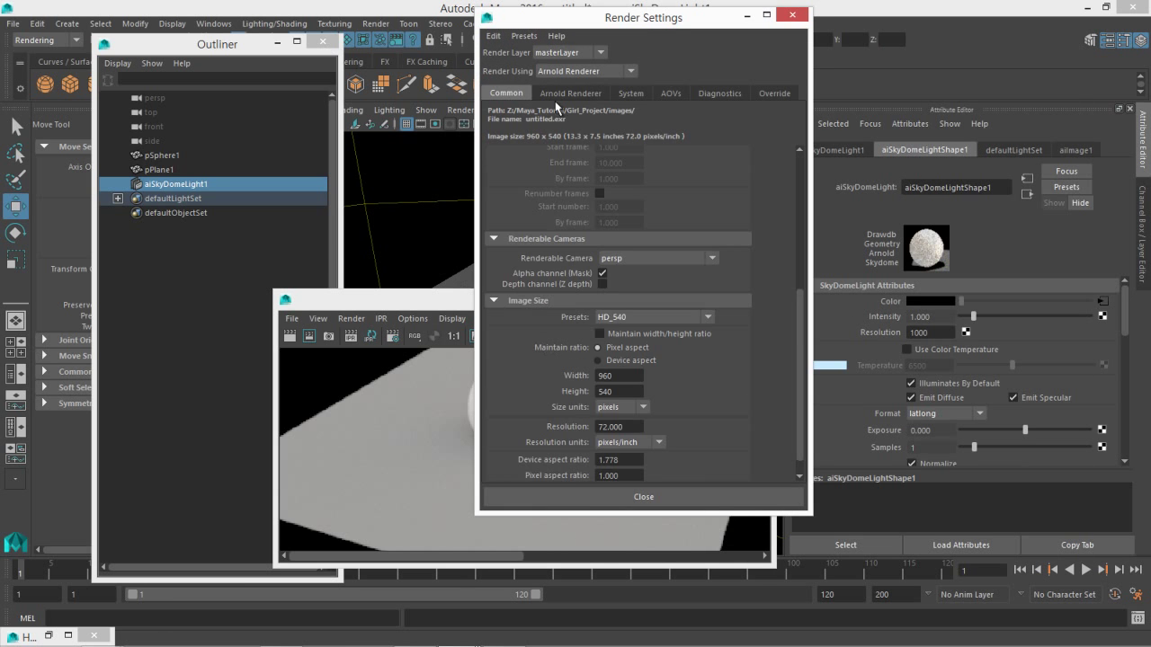
left_click(563, 93)
left_click(533, 345)
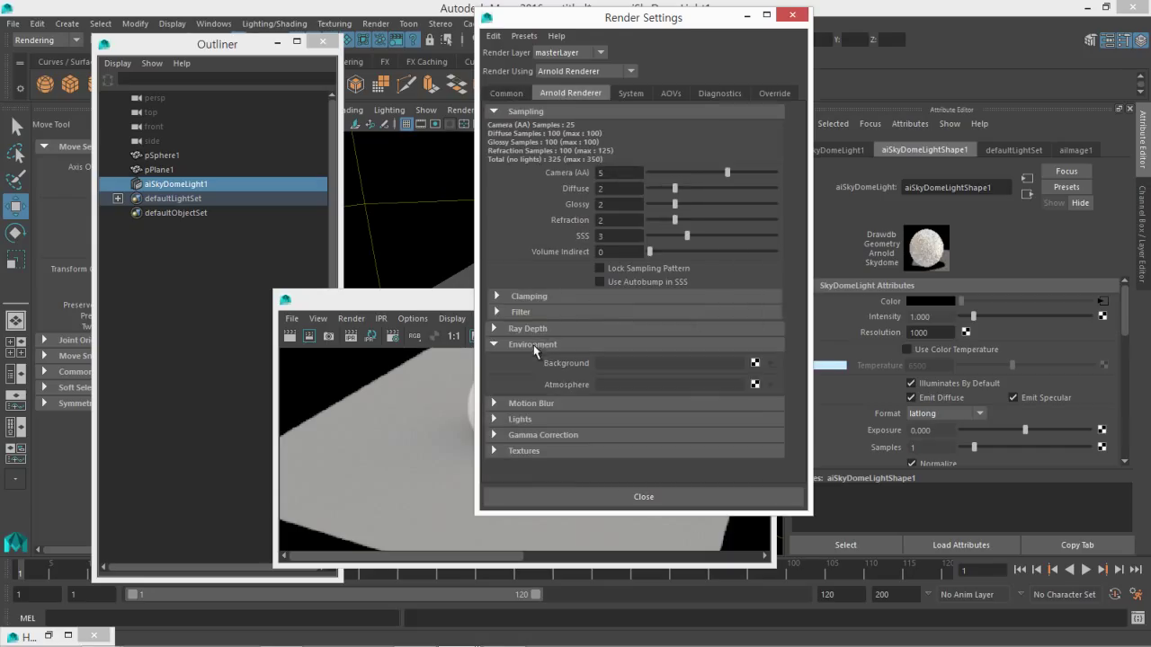
left_click(754, 363)
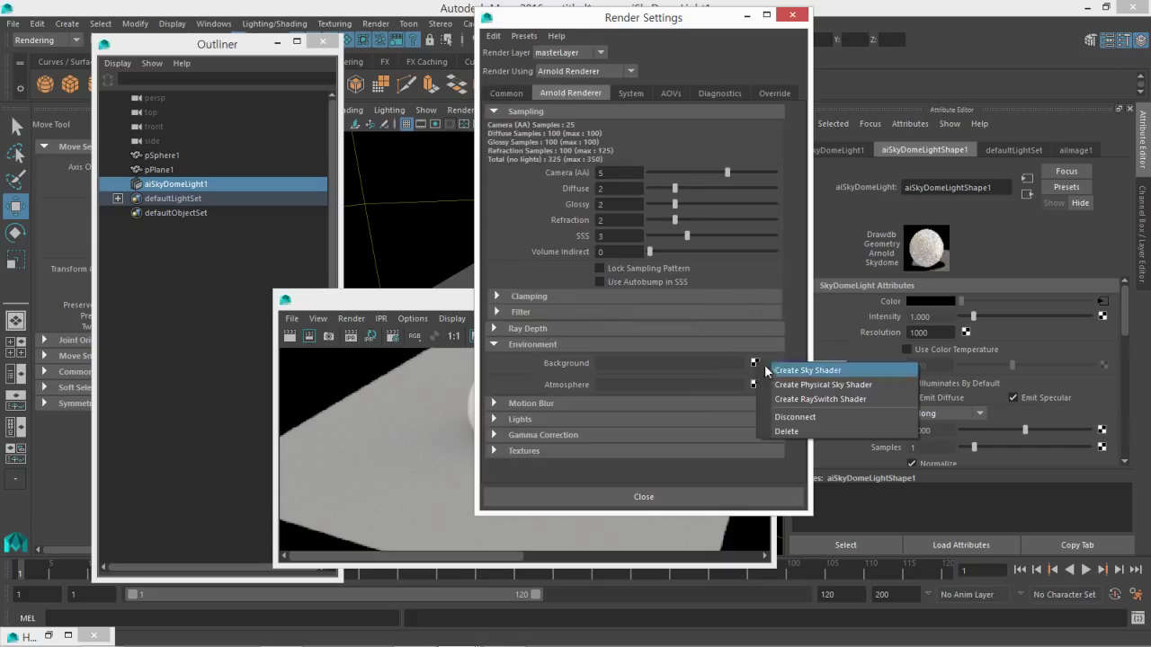
left_click(831, 372)
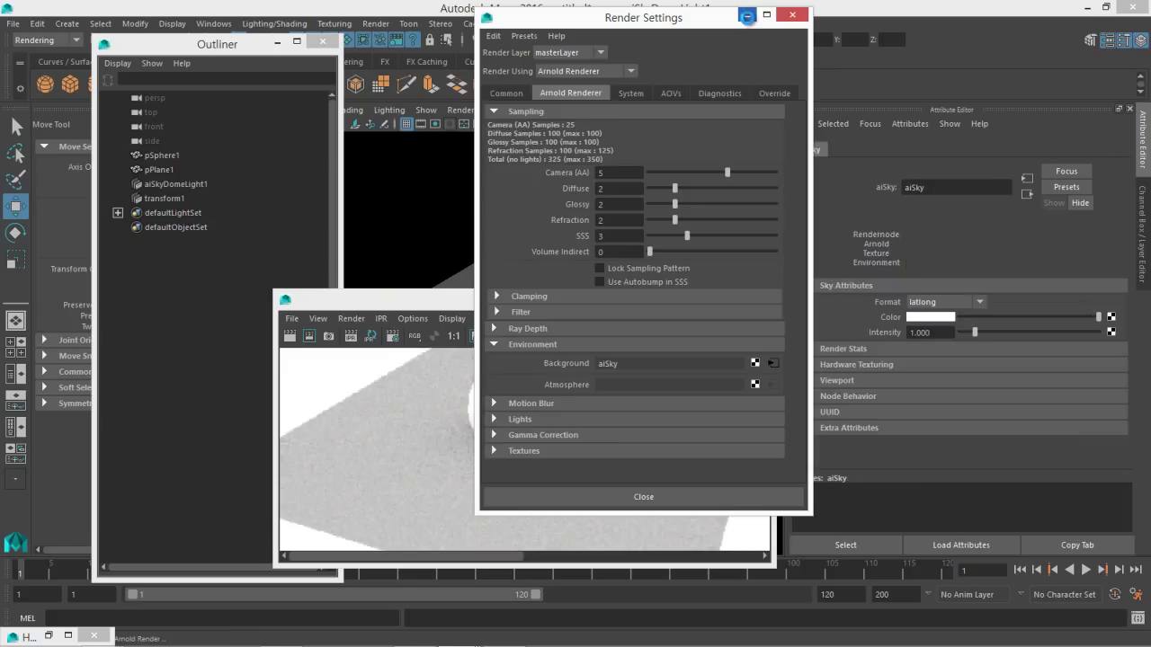
left_click(951, 371)
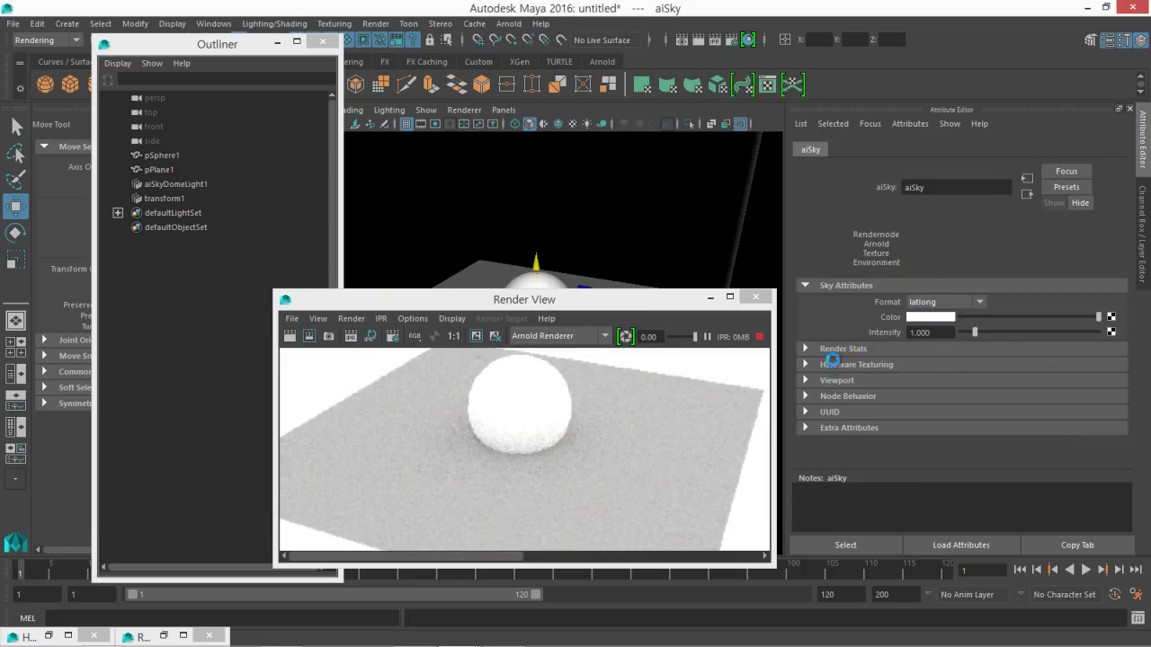
- Connect an Arnold aiImage texture to the aiSky color and load kangnam02.tx from the D: drive as its image
left_click(810, 350)
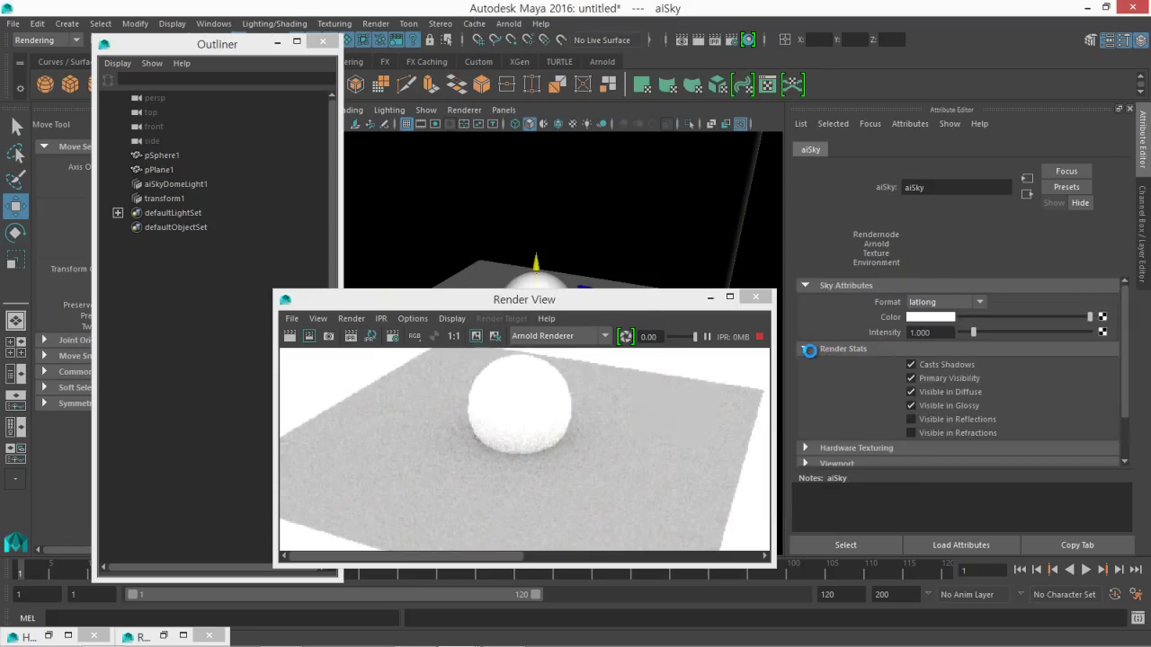
left_click(810, 350)
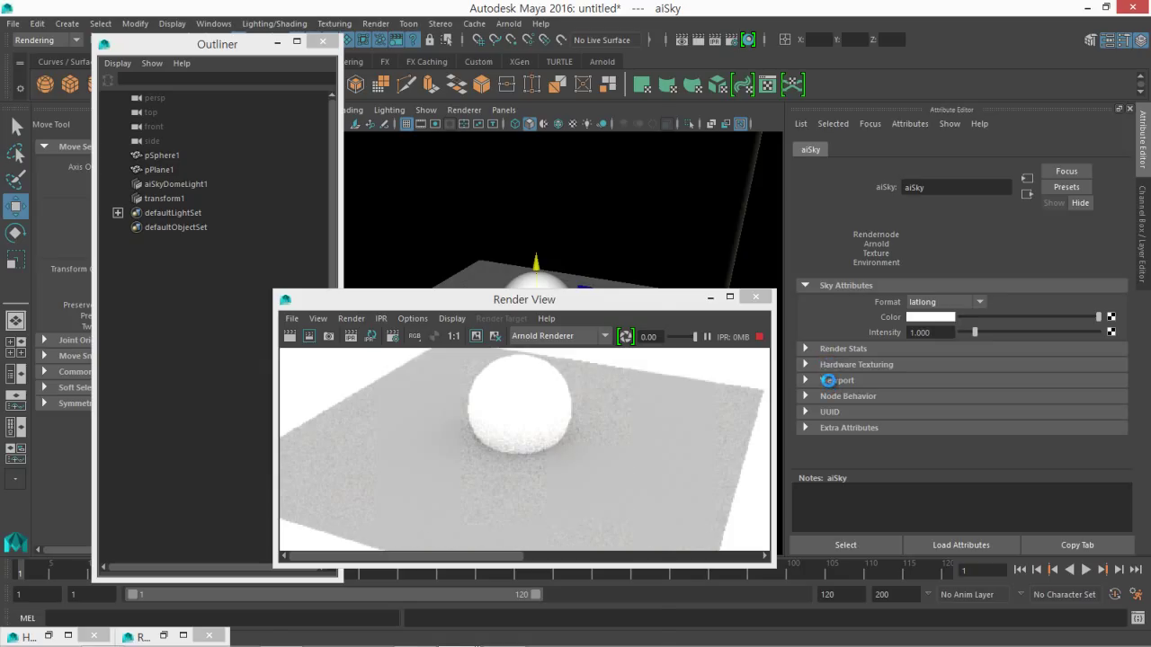
left_click(1111, 317)
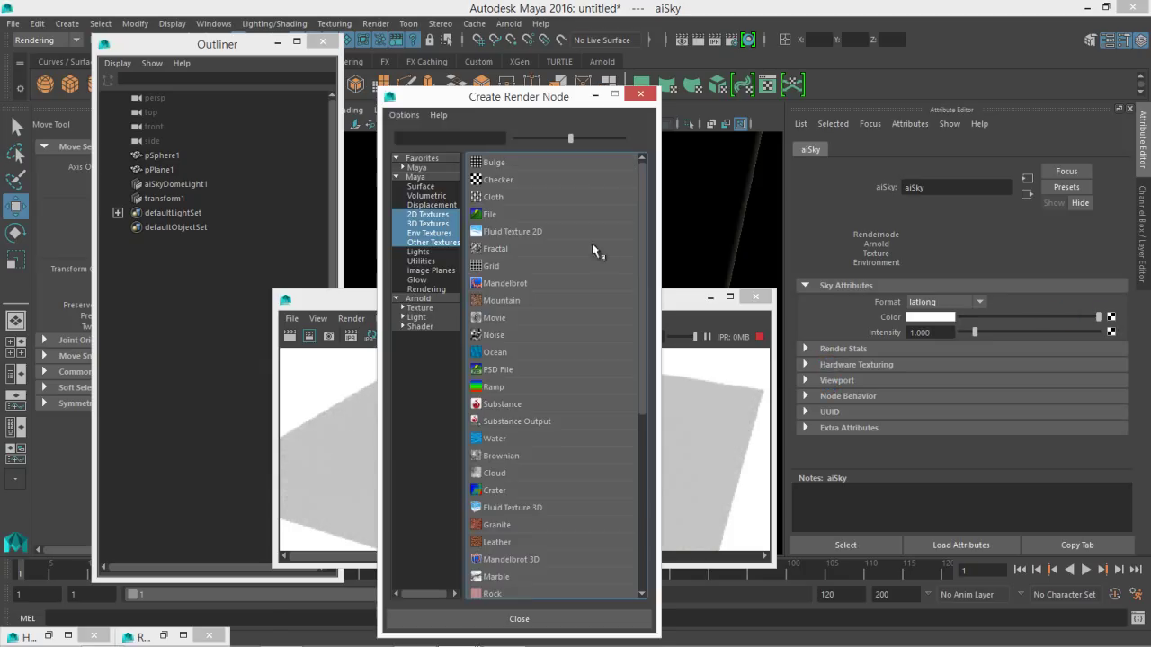
left_click(402, 307)
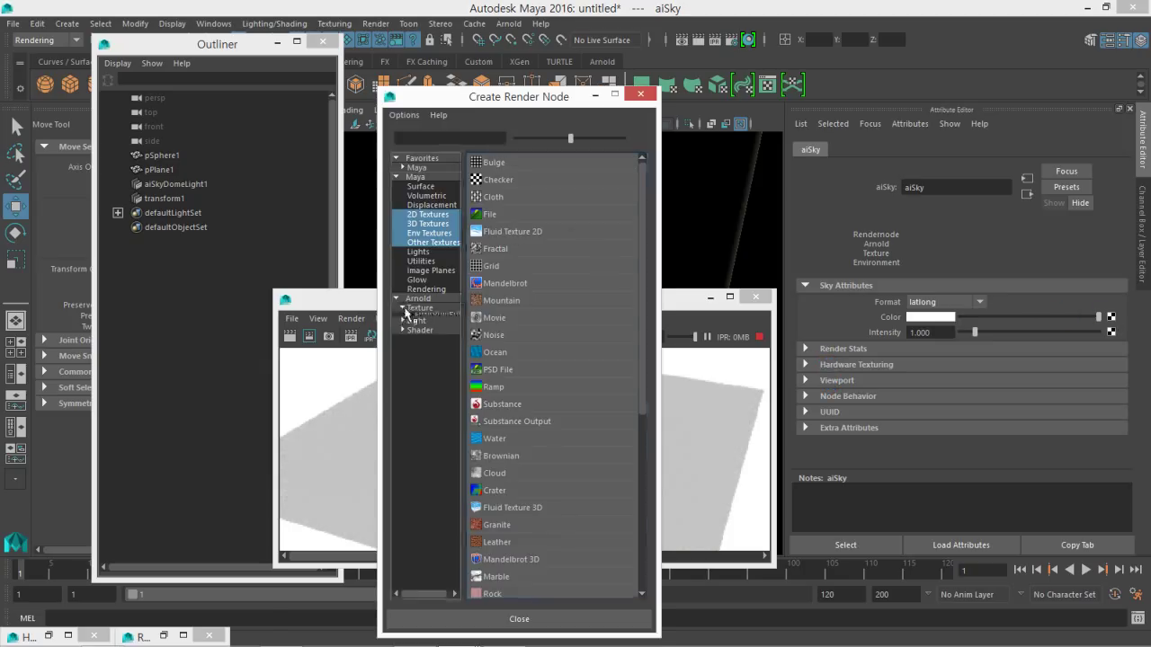
left_click(432, 318)
left_click(420, 308)
left_click(507, 162)
left_click(1107, 305)
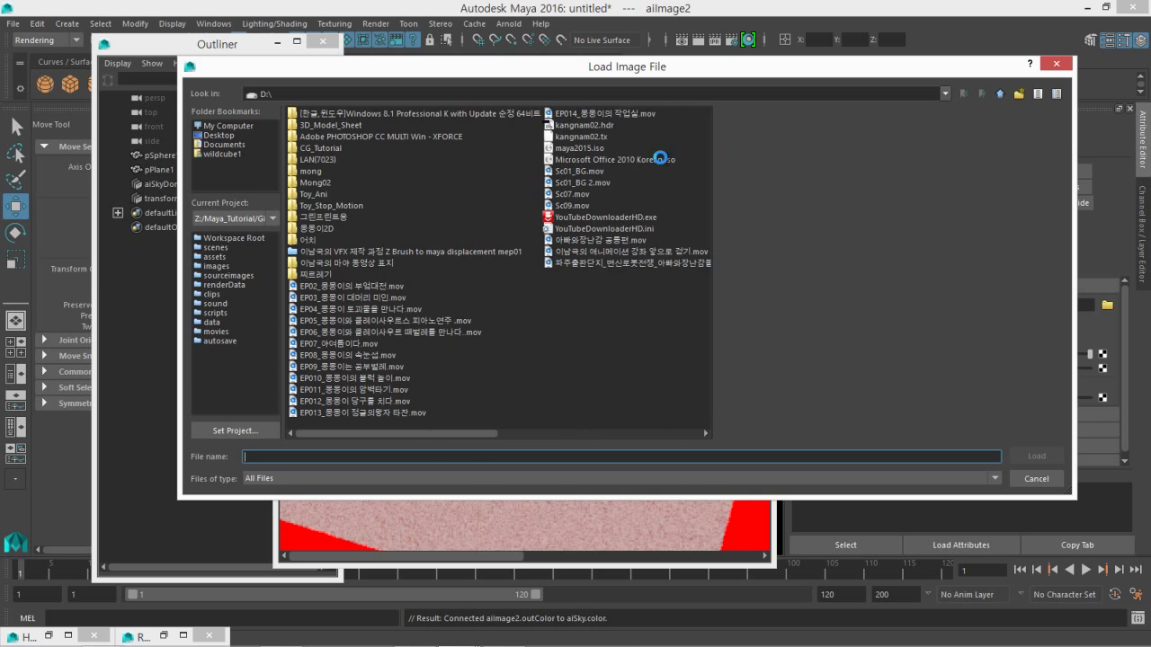
double_click(610, 135)
- Move the Render View off the viewport, restart the IPR render and orbit the perspective camera to preview the background
left_click_drag(561, 298, 430, 158)
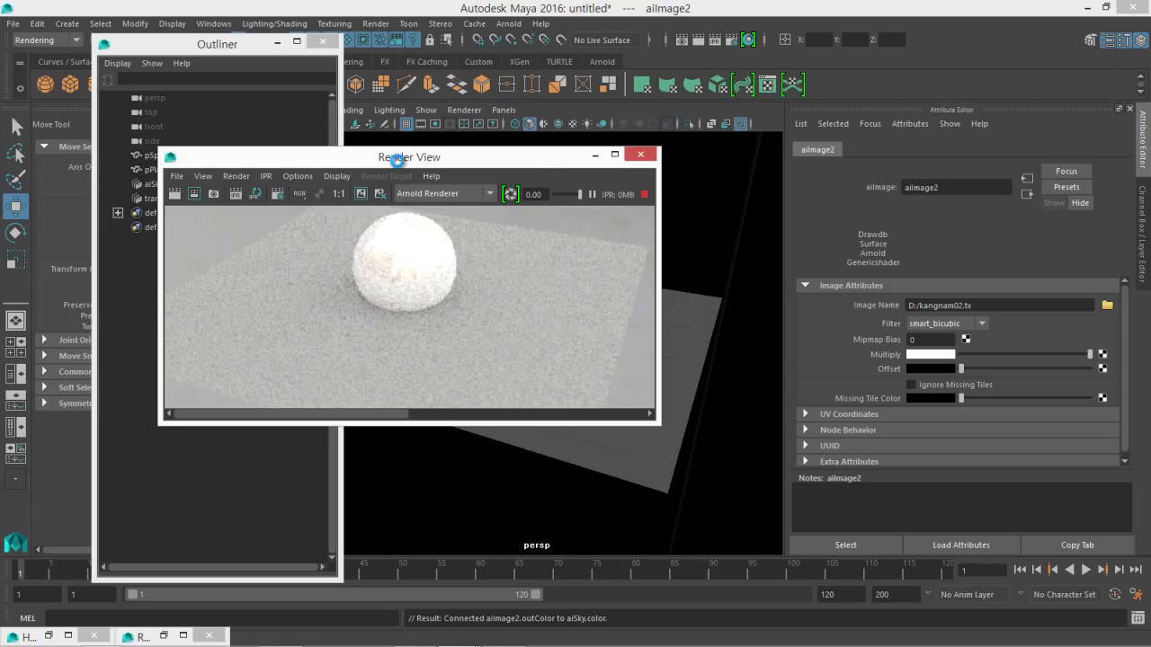
left_click(240, 194)
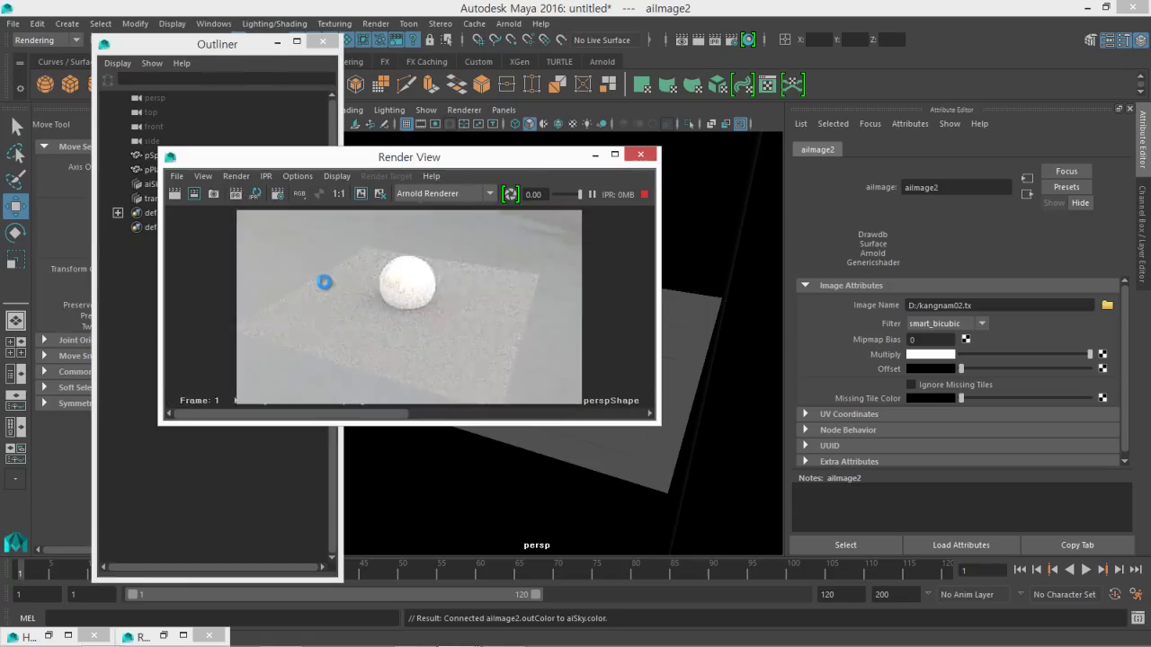
mouse_move(448, 520)
left_mouse_down("alt")
mouse_move(454, 463)
mouse_move(438, 520)
left_mouse_up("alt")
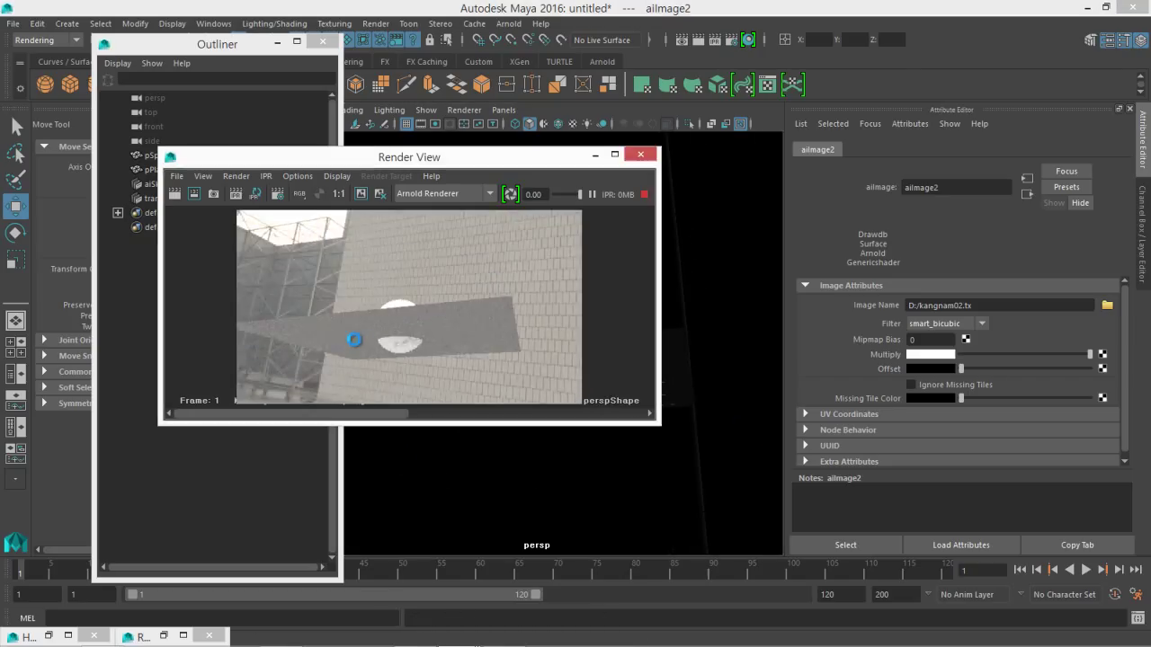
- Orbit the perspective camera to frame the sphere on the plane against the building background in the IPR render
left_click_drag(509, 494, 543, 435, "alt")
left_click_drag(485, 478, 491, 463, "alt")
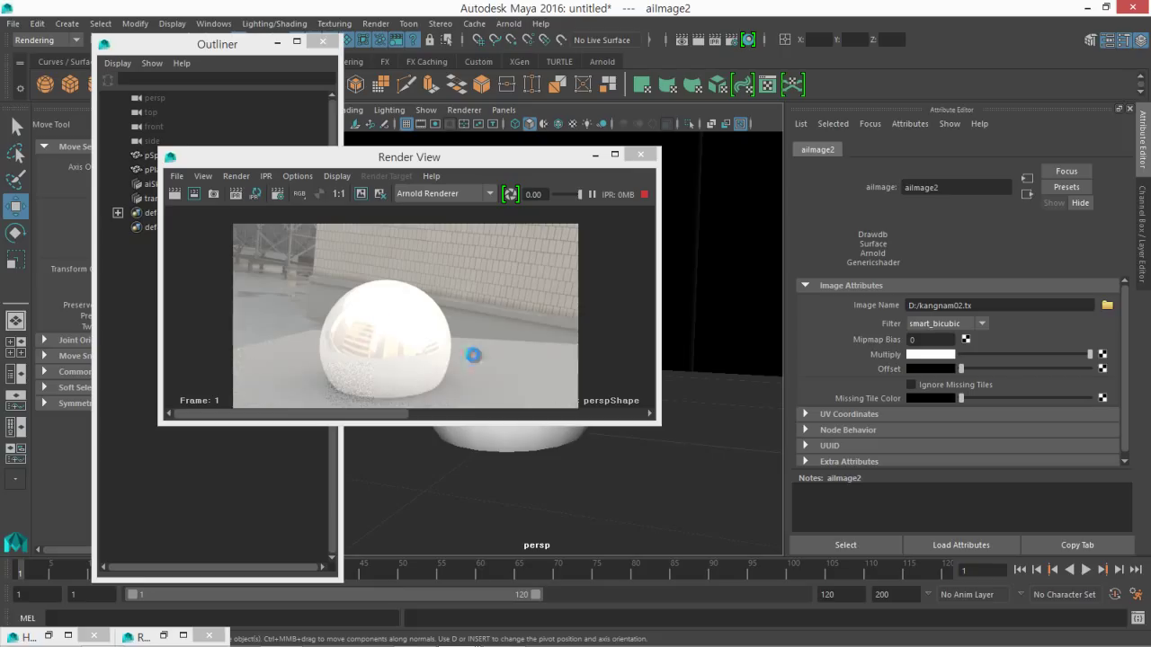
scroll(855, 436, "down", 1)
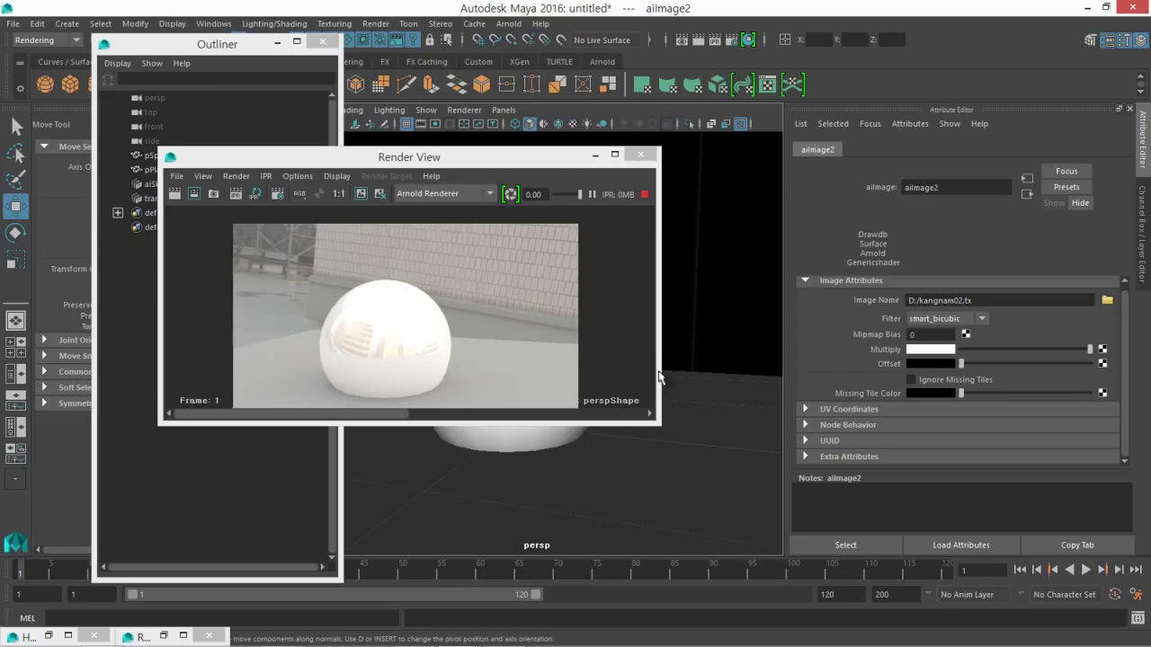
- Open the environment background's aiSky attributes from the Render Settings, expand its Render Stats, and minimize the settings and Outliner windows
left_click(153, 198)
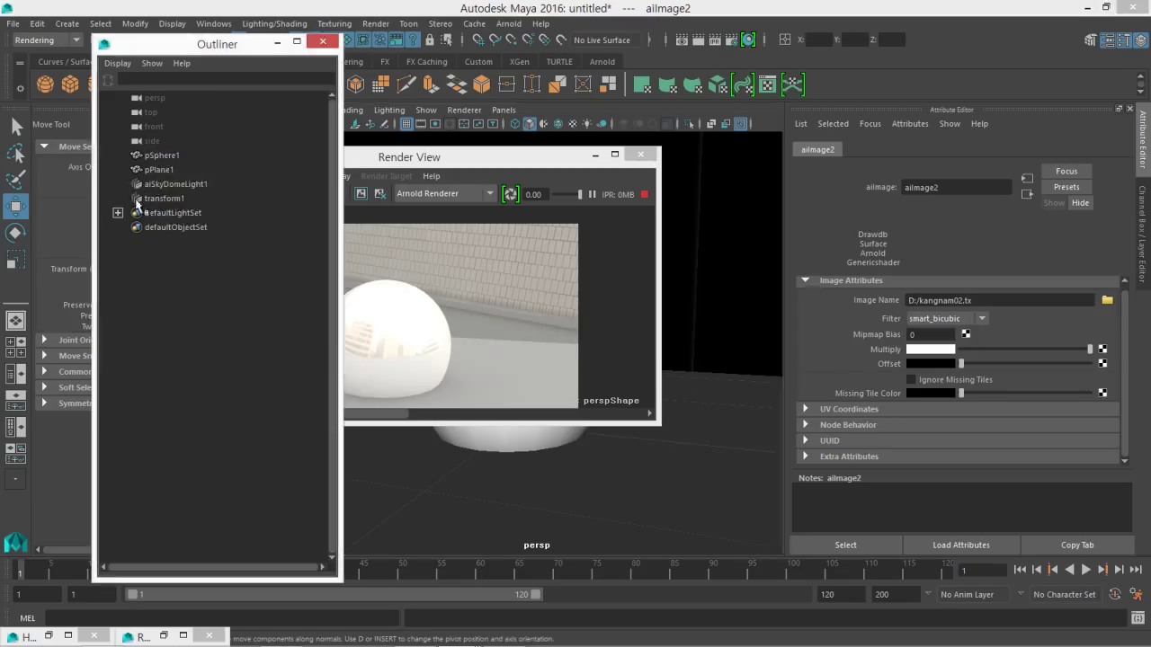
left_click(732, 41)
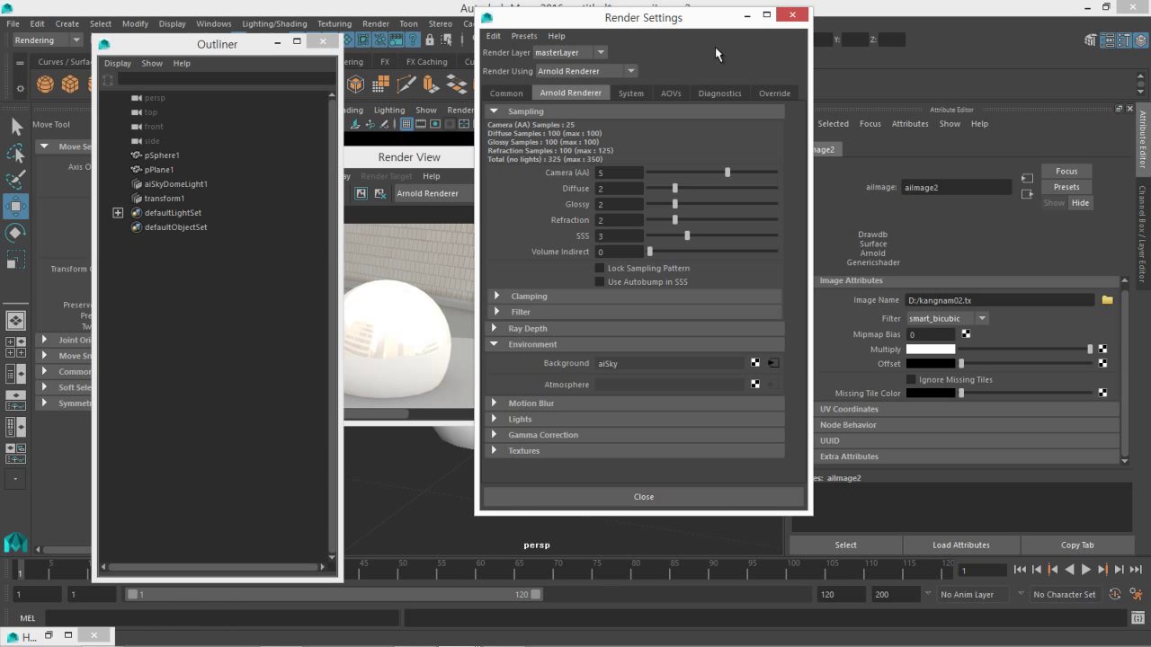
left_click(775, 364)
left_click_drag(697, 13, 414, 332)
left_click(494, 330)
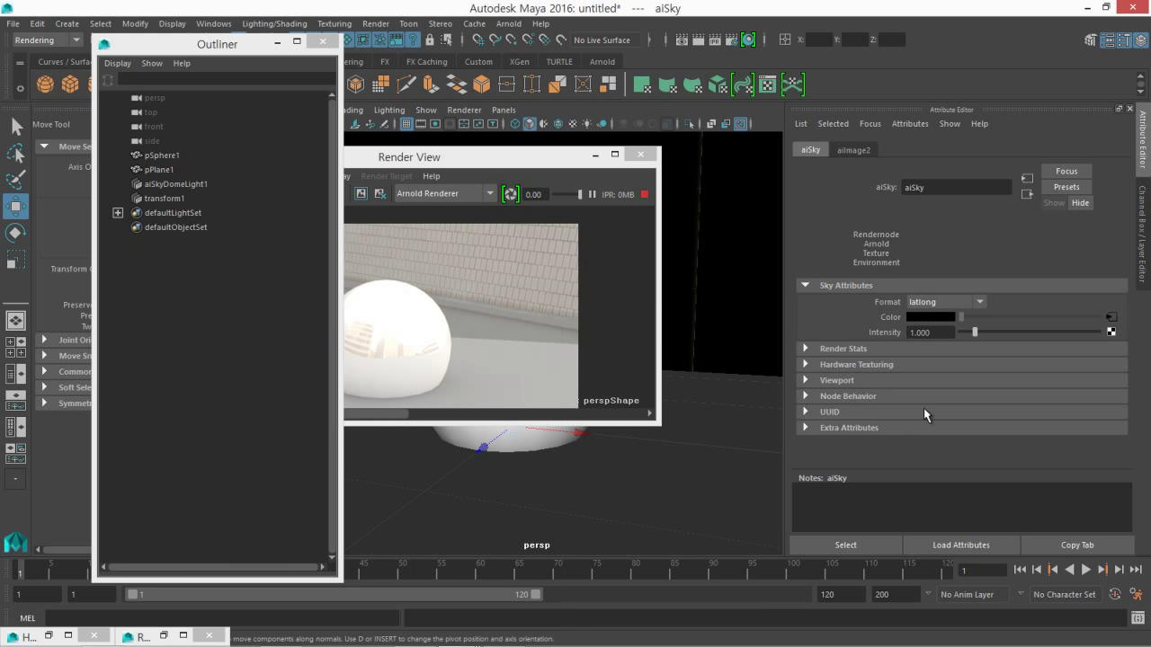
left_click(834, 350)
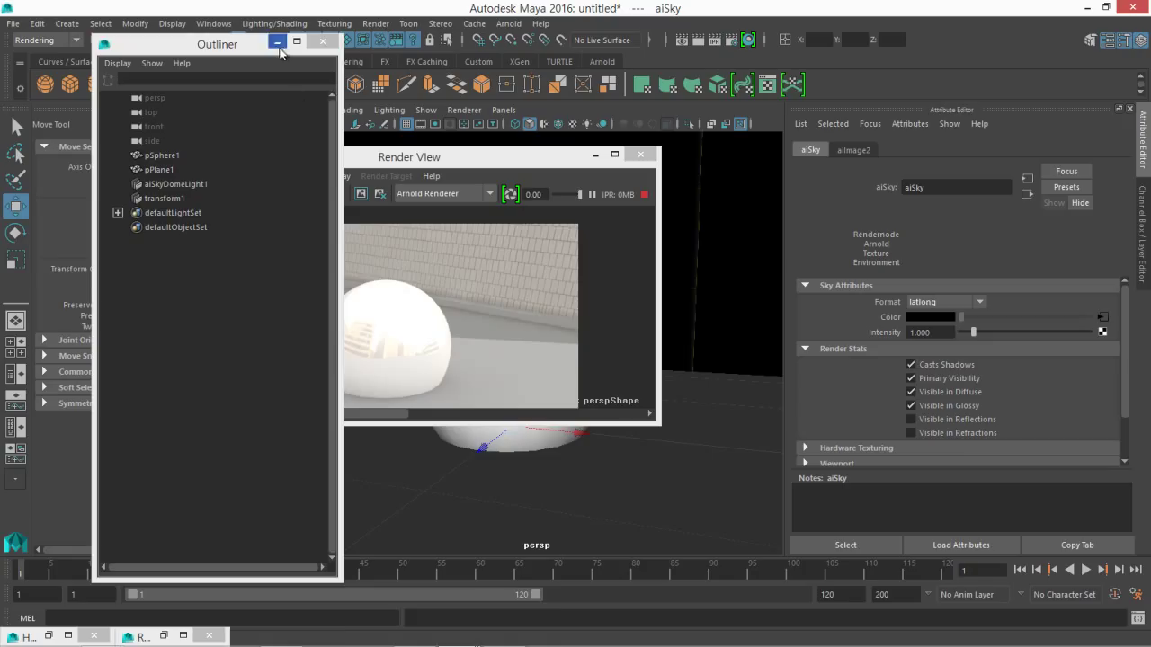
left_click(277, 42)
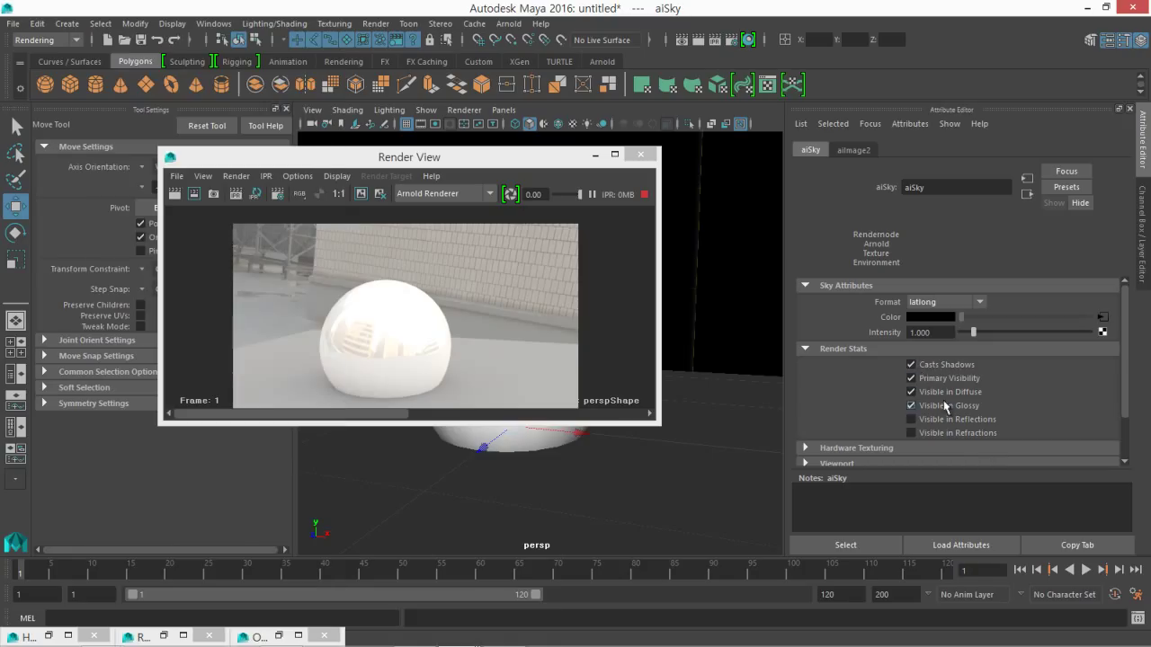
- Turn off Visible in Diffuse, Visible in Glossy and Casts Shadows for the aiSky, leaving Primary Visibility on
left_click(947, 382)
left_click(947, 381)
left_click(958, 393)
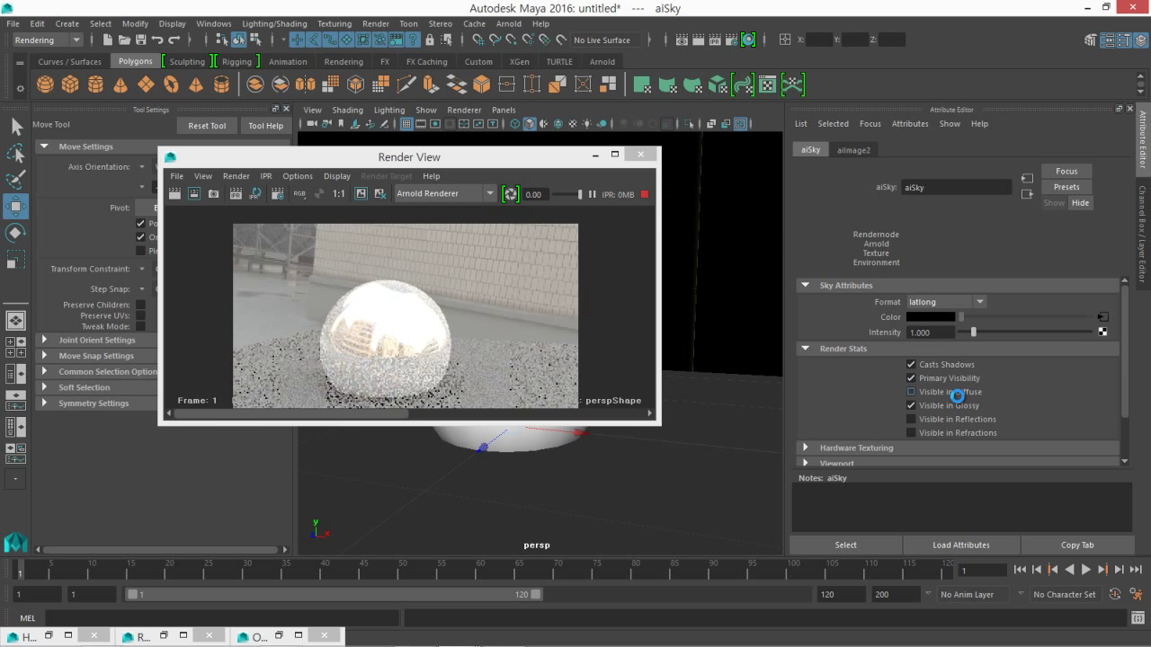
left_click(949, 405)
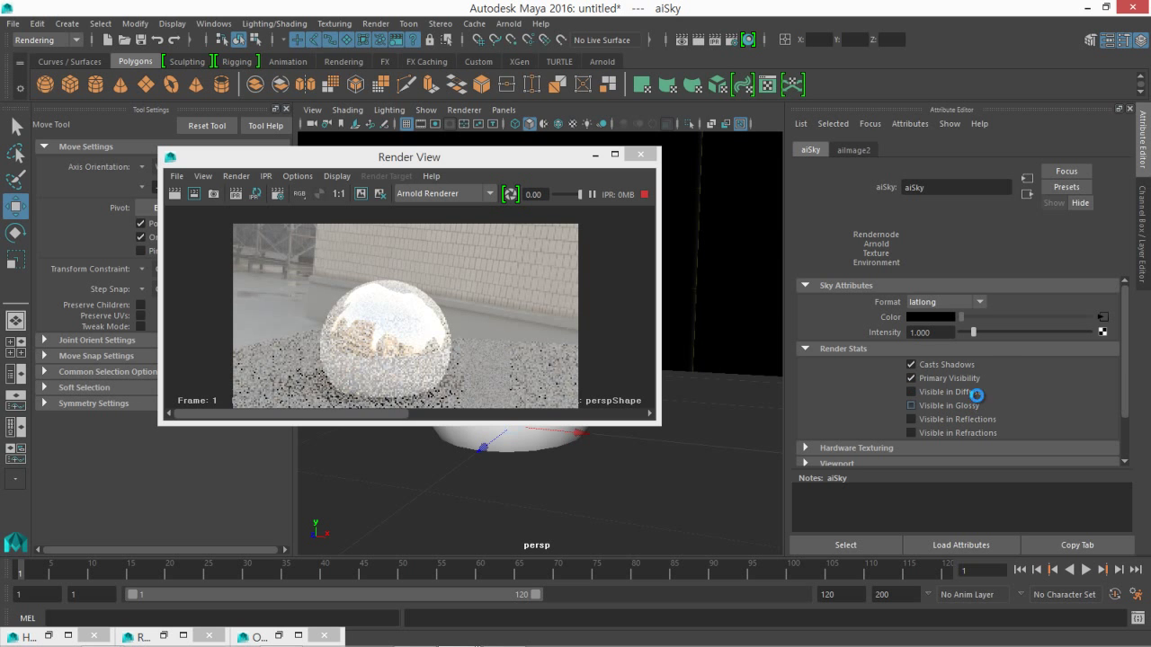
left_click(972, 366)
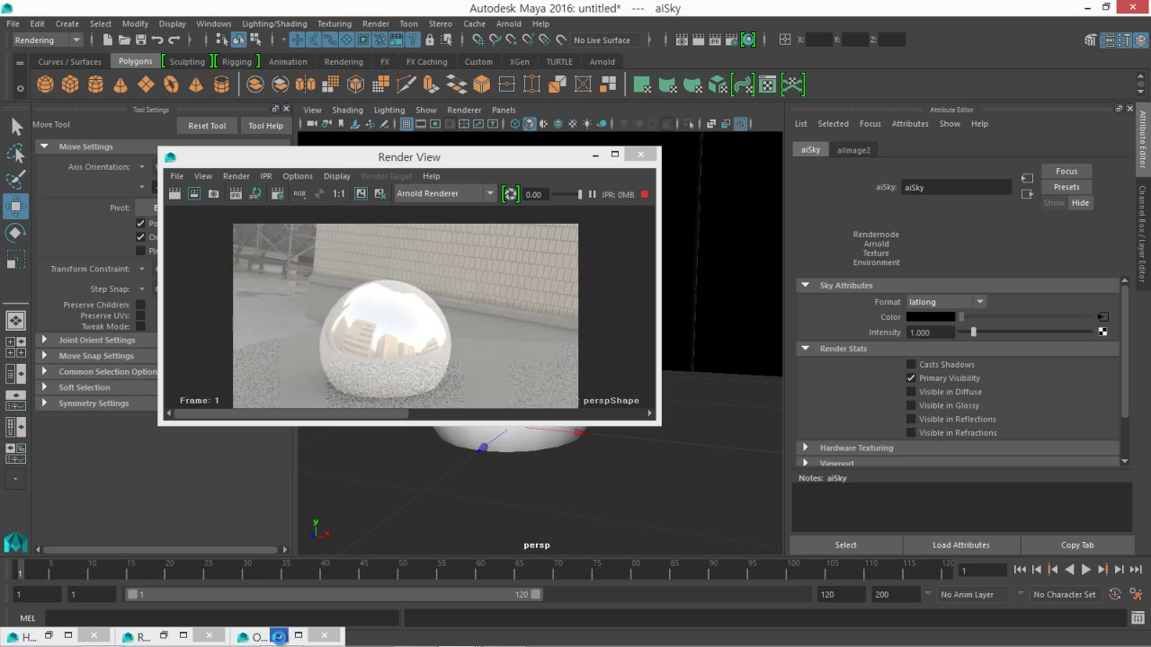
- Restore the Outliner, select aiSkyDomeLight1 and set its resolution to 3000
left_click(286, 636)
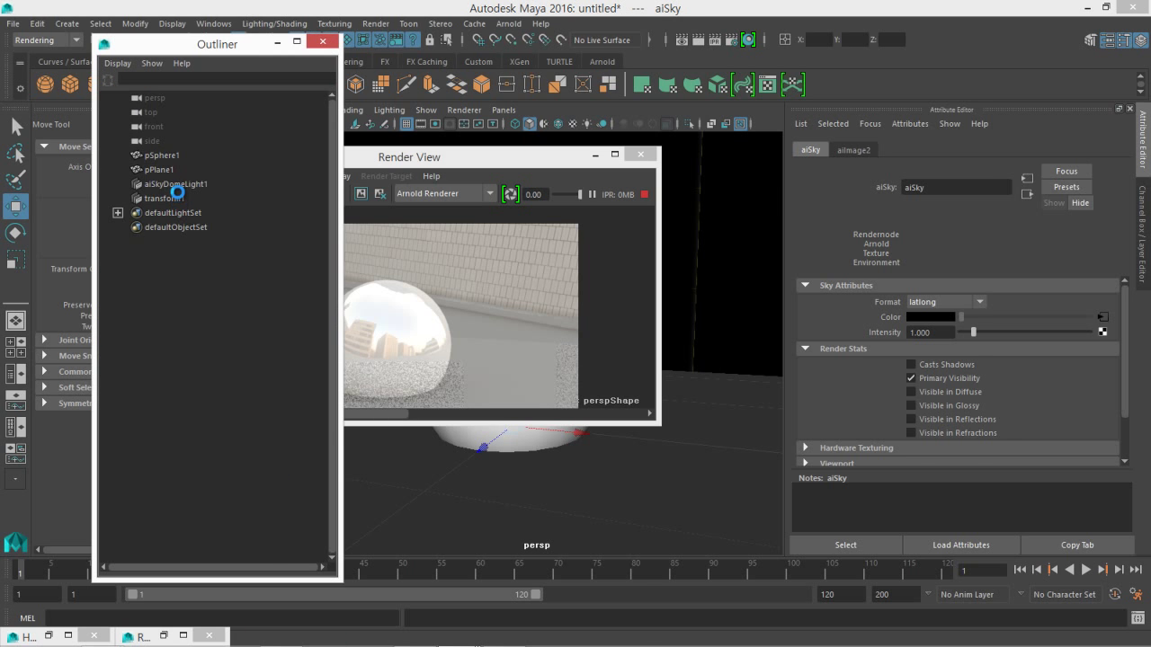
left_click(177, 185)
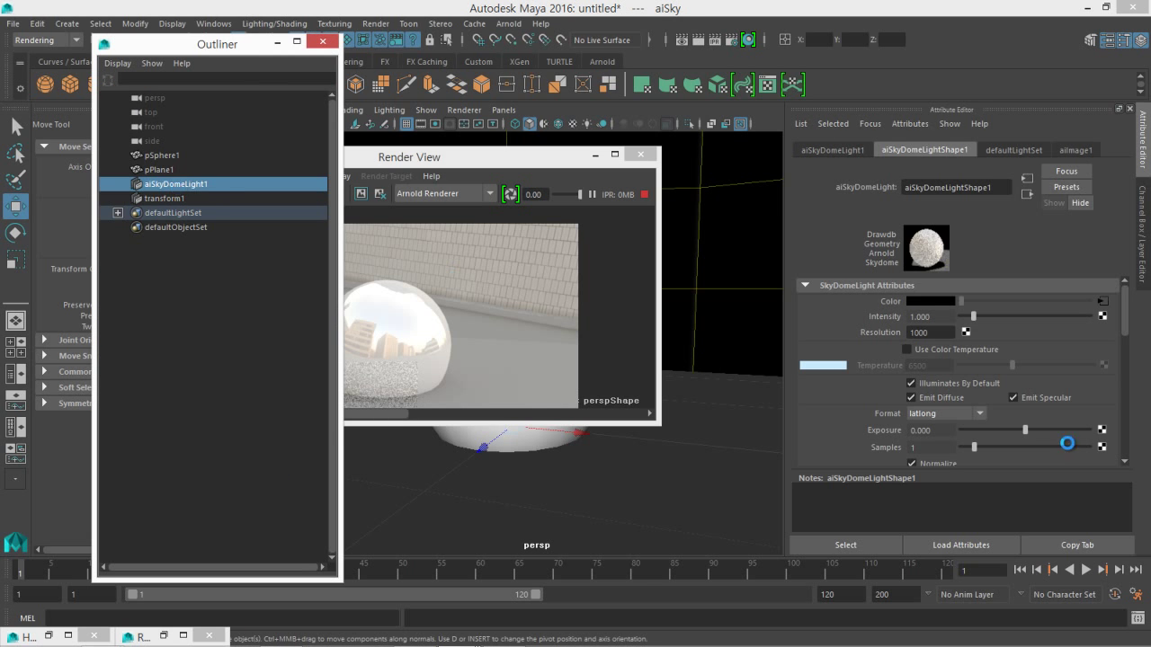
left_click(931, 332)
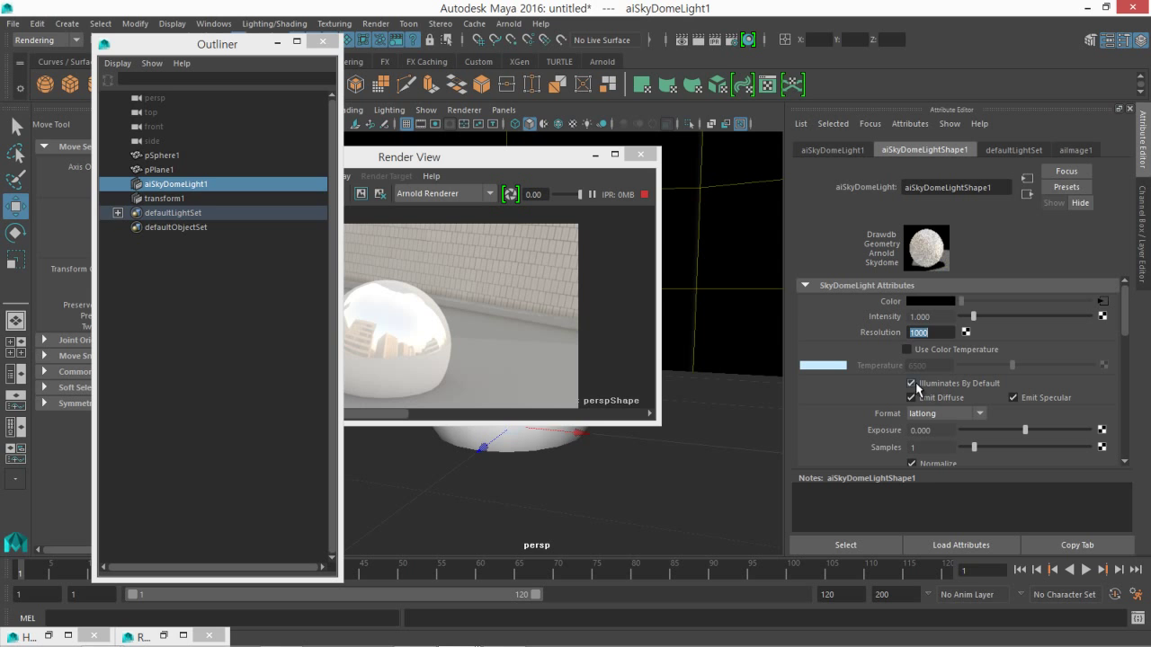
left_click(931, 334)
double_click(930, 334)
type("3000")
key("Return")
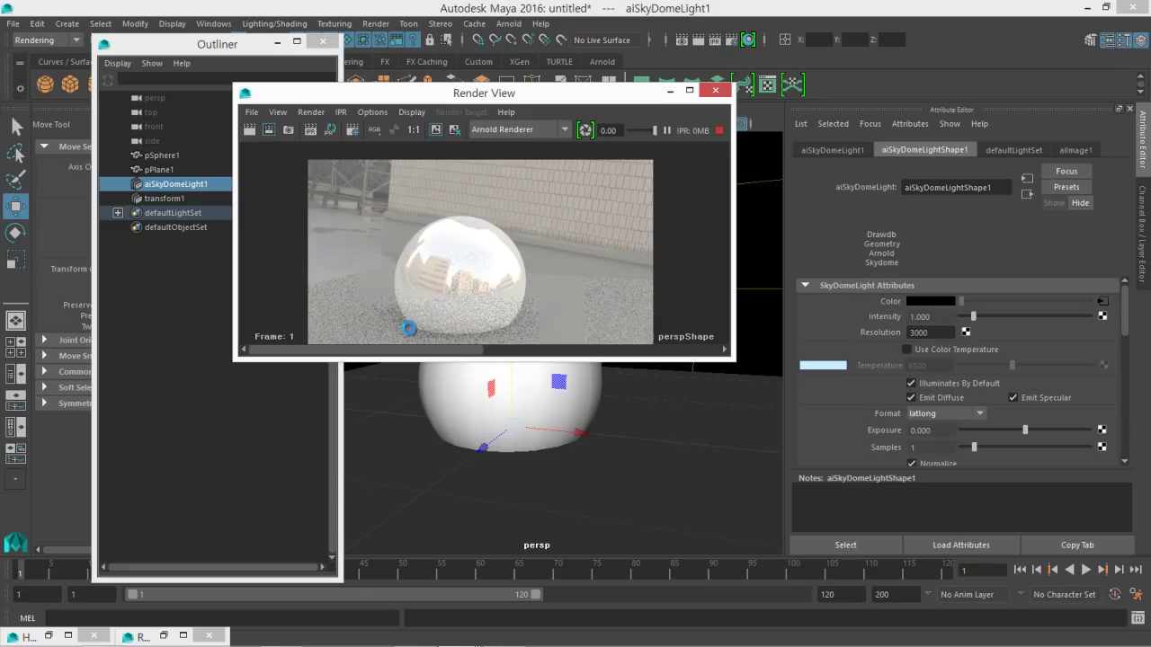
- Raise the skydome light's resolution to 5000
left_click(930, 332)
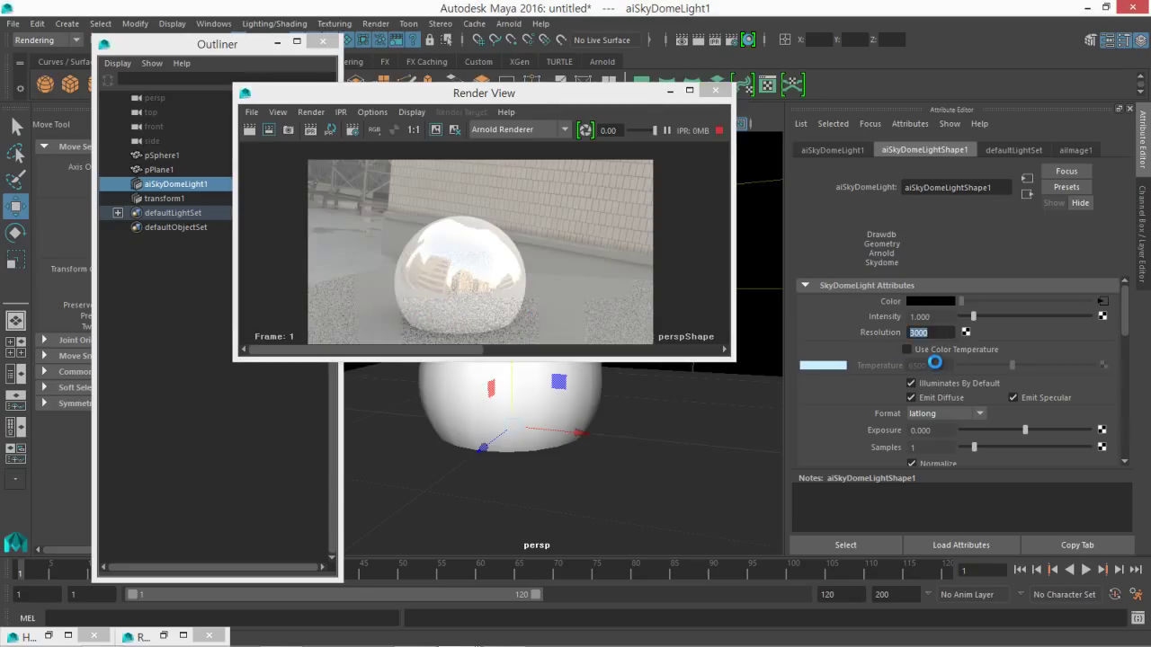
type("5000")
key("Return")
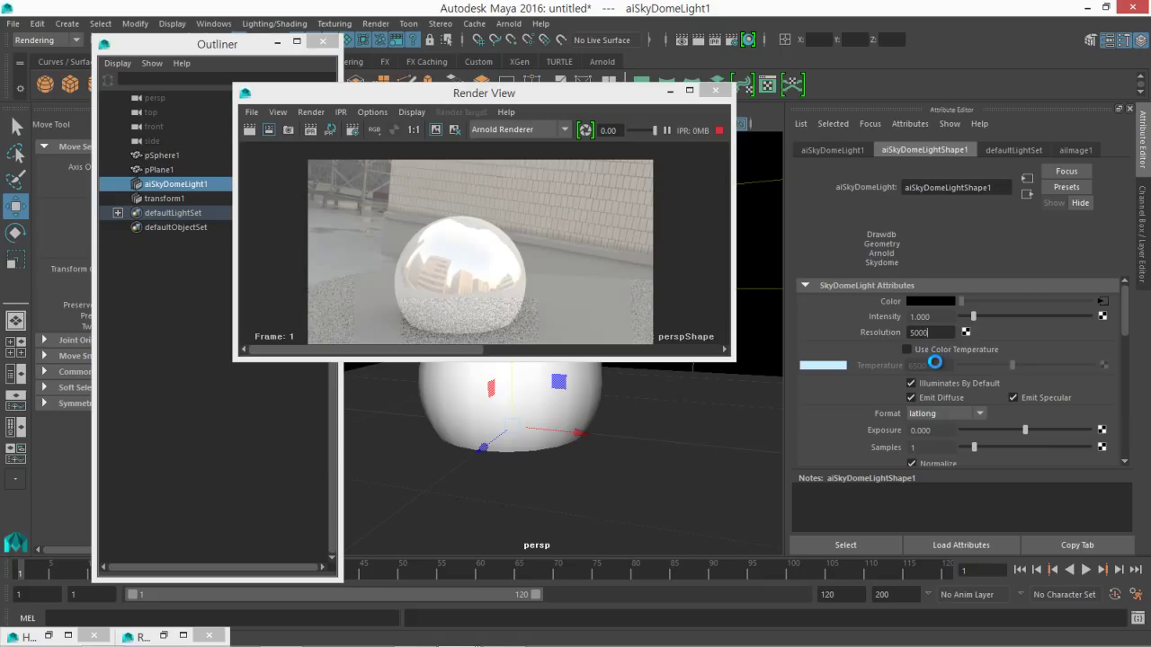